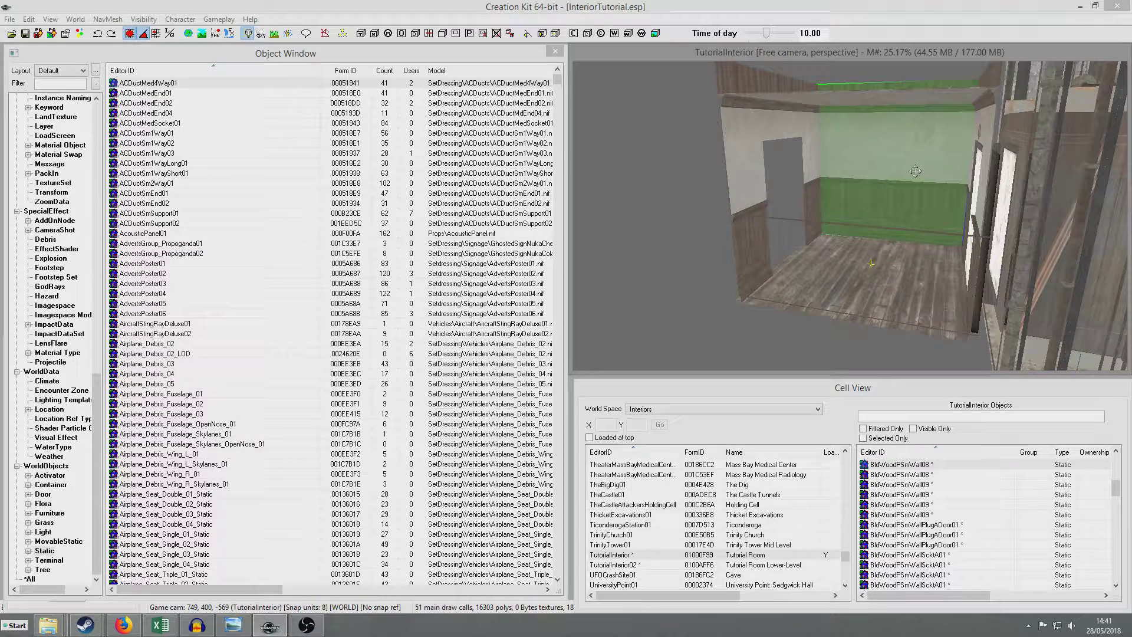
# Inspect the empty doorways in the TutorialInterior and TutorialInterior02 cells where the elevators need to fit.
pyautogui.keyDown('shift'); pyautogui.moveTo(875, 211); pyautogui.dragTo(897, 232, button='middle'); pyautogui.keyUp('shift')
pyautogui.scroll(5, 980, 211)
pyautogui.scroll(-9, 919, 248)
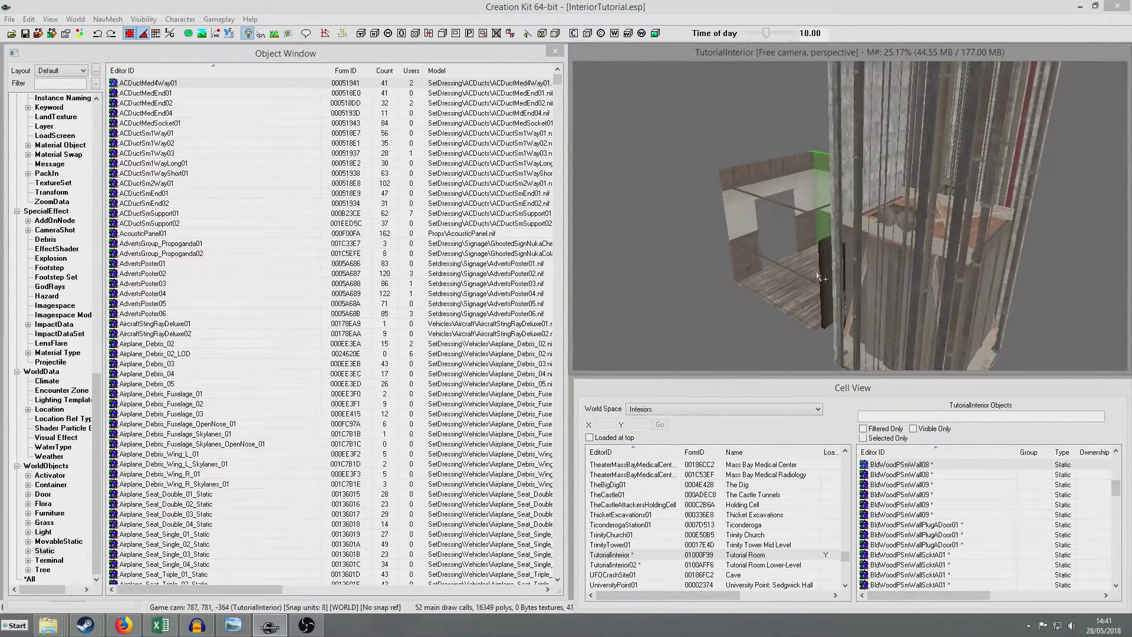
pyautogui.scroll(6, 897, 232)
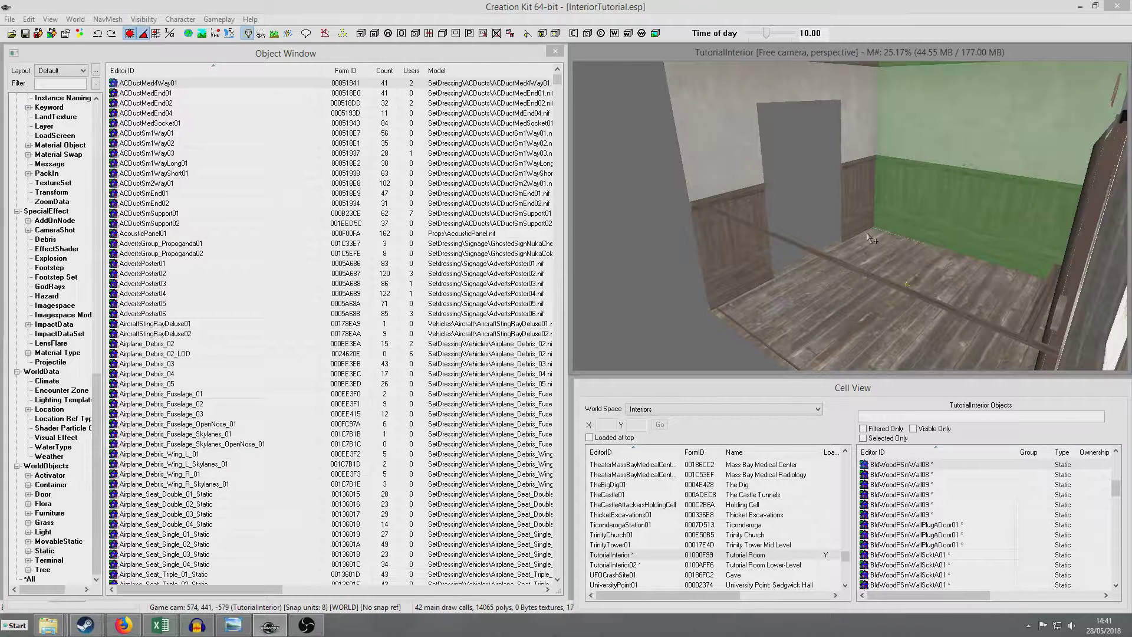
pyautogui.doubleClick(754, 565)
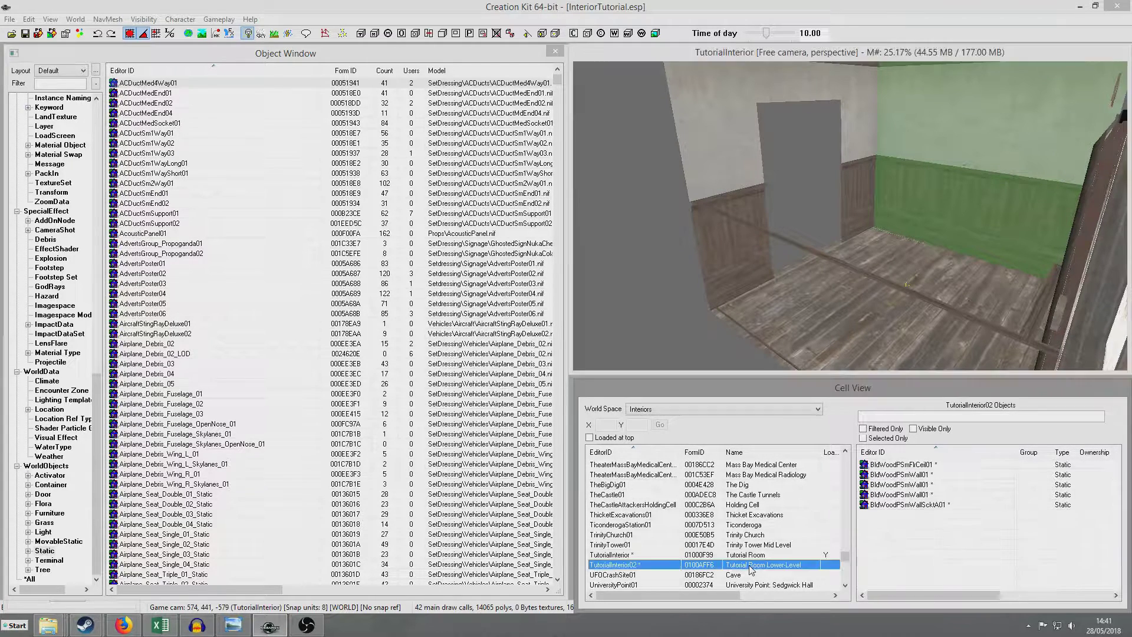
pyautogui.keyDown('shift'); pyautogui.moveTo(793, 286); pyautogui.dragTo(901, 174, button='middle'); pyautogui.keyUp('shift')
pyautogui.scroll(5, 896, 216)
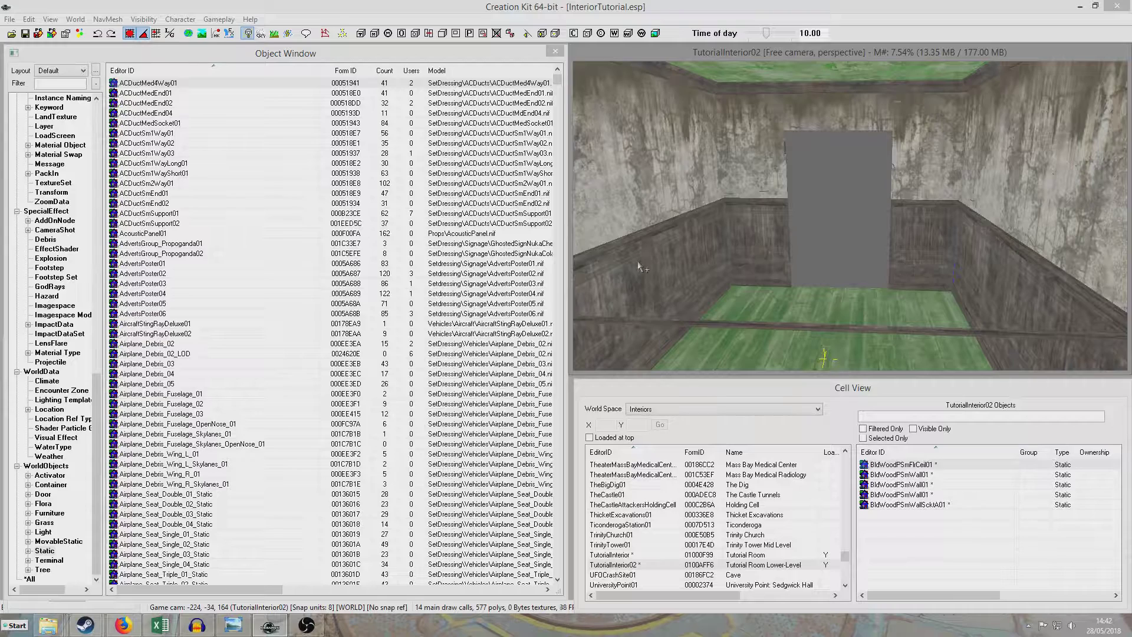
pyautogui.doubleClick(750, 555)
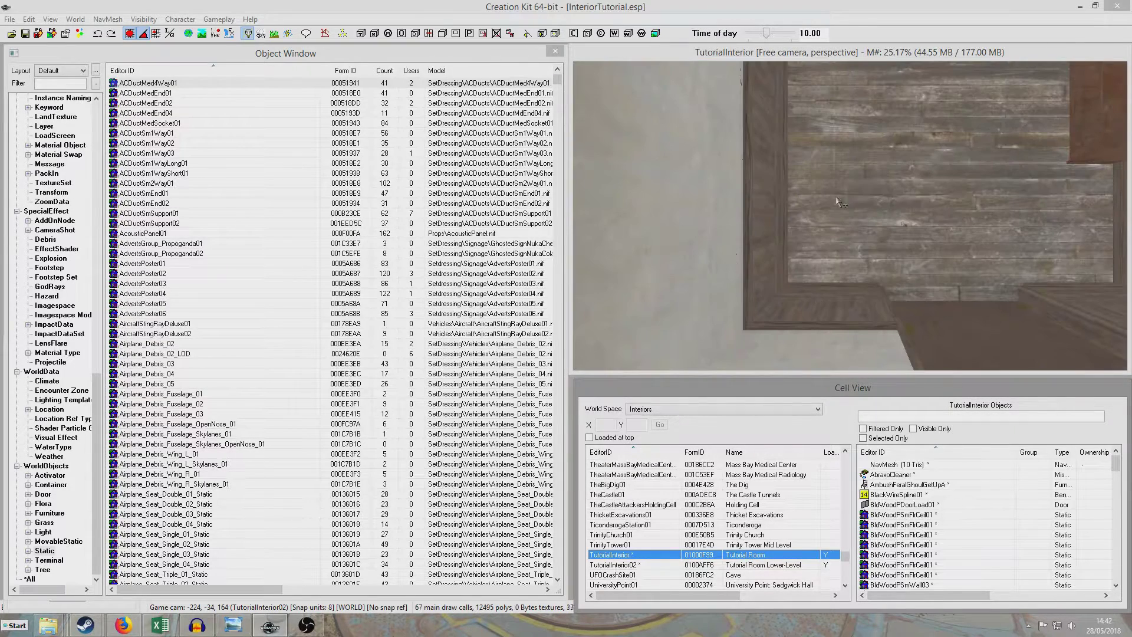
pyautogui.scroll(-5, 836, 196)
pyautogui.keyDown('shift'); pyautogui.moveTo(836, 196); pyautogui.dragTo(849, 253, button='middle'); pyautogui.keyUp('shift')
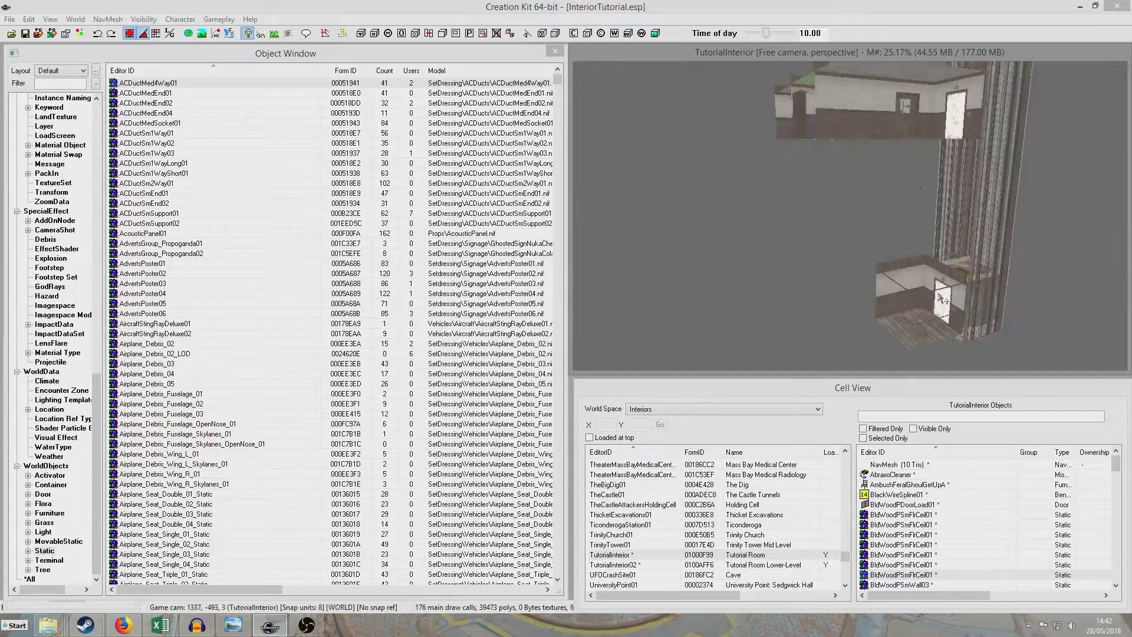
pyautogui.scroll(5, 849, 253)
pyautogui.click(902, 220)
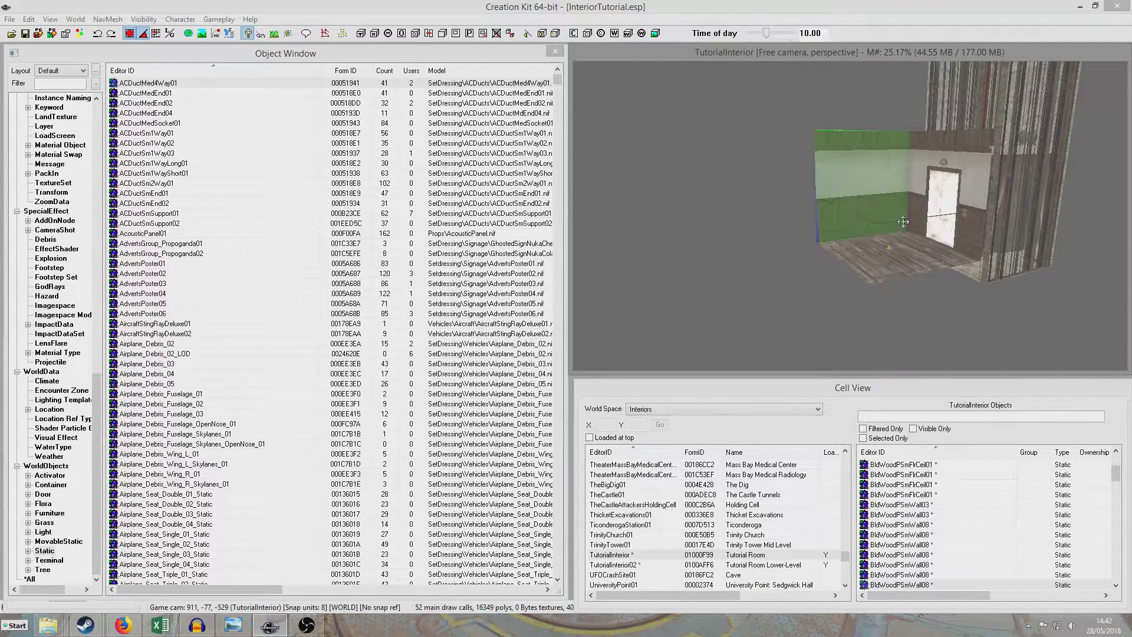
pyautogui.keyDown('shift'); pyautogui.moveTo(902, 220); pyautogui.dragTo(789, 231, button='middle'); pyautogui.keyUp('shift')
pyautogui.scroll(3, 791, 234)
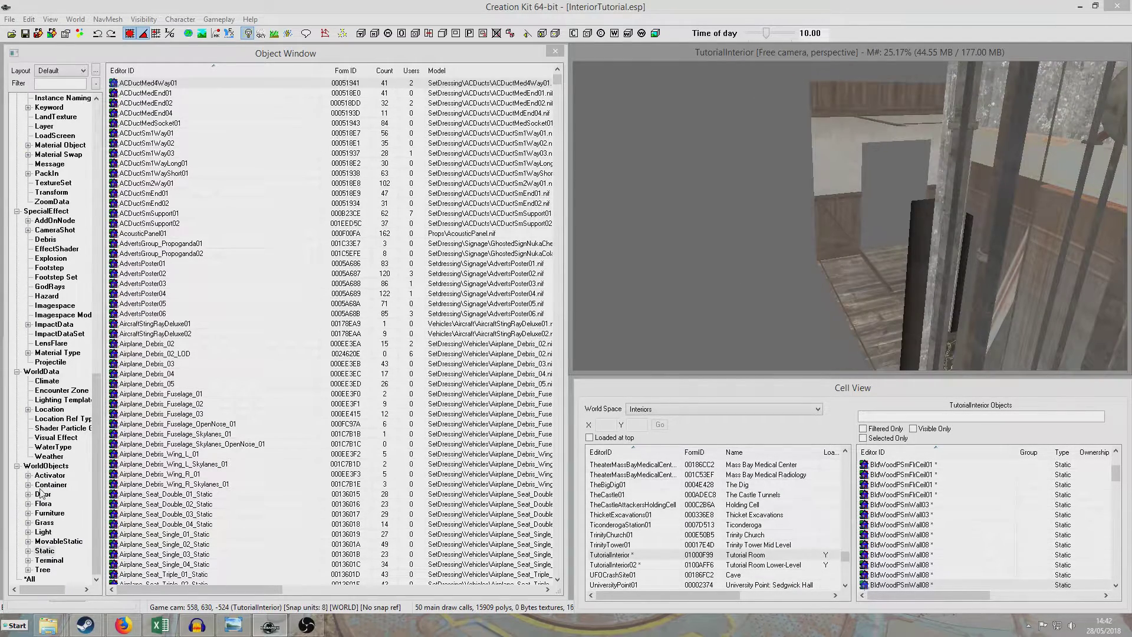
# List the PackIn objects in the Object Window and filter them by "elevat".
pyautogui.click(50, 484)
pyautogui.write('p')
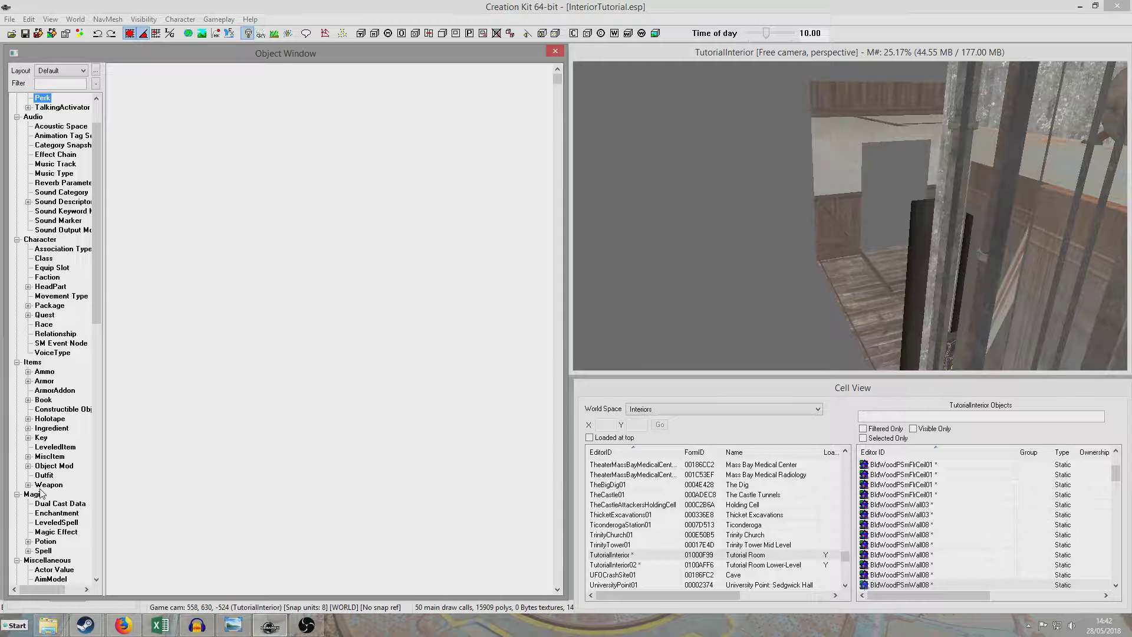
pyautogui.write('ackin')
pyautogui.click(66, 84)
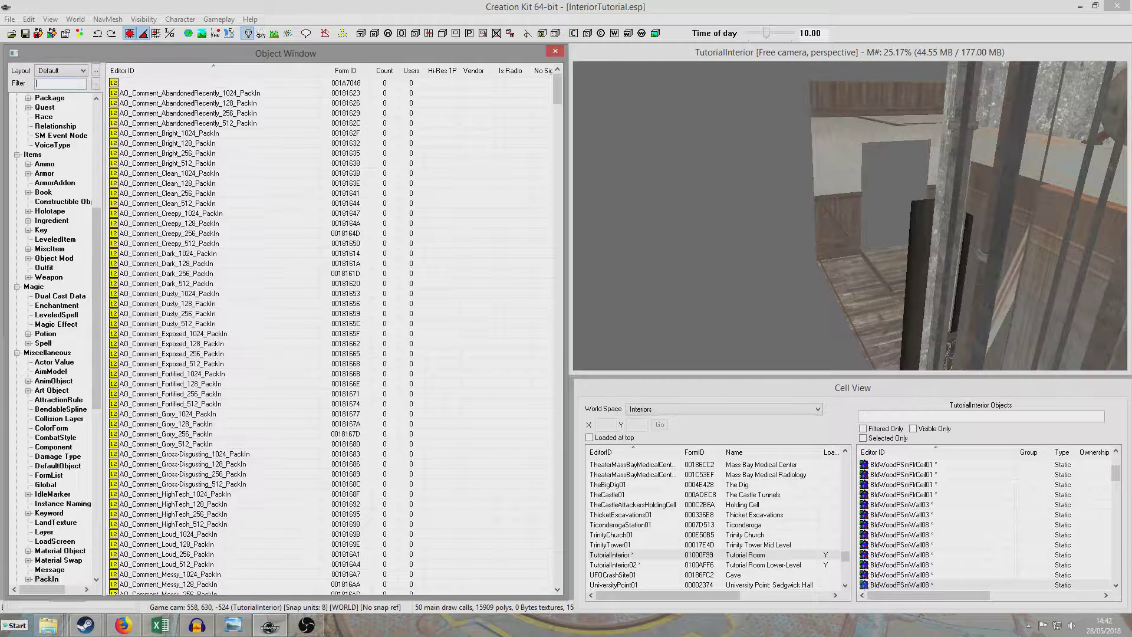
pyautogui.write('elevat')
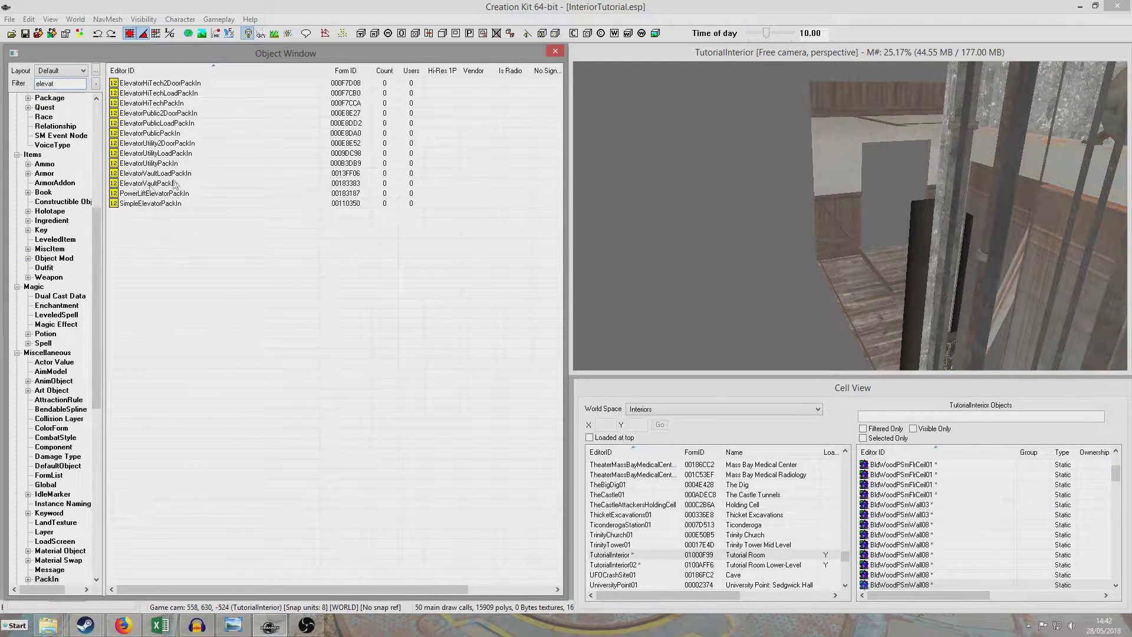
# Place an ElevatorUtilityLoadPackIn in the TutorialInterior cell, in the empty space beside the lower room.
pyautogui.click(176, 164)
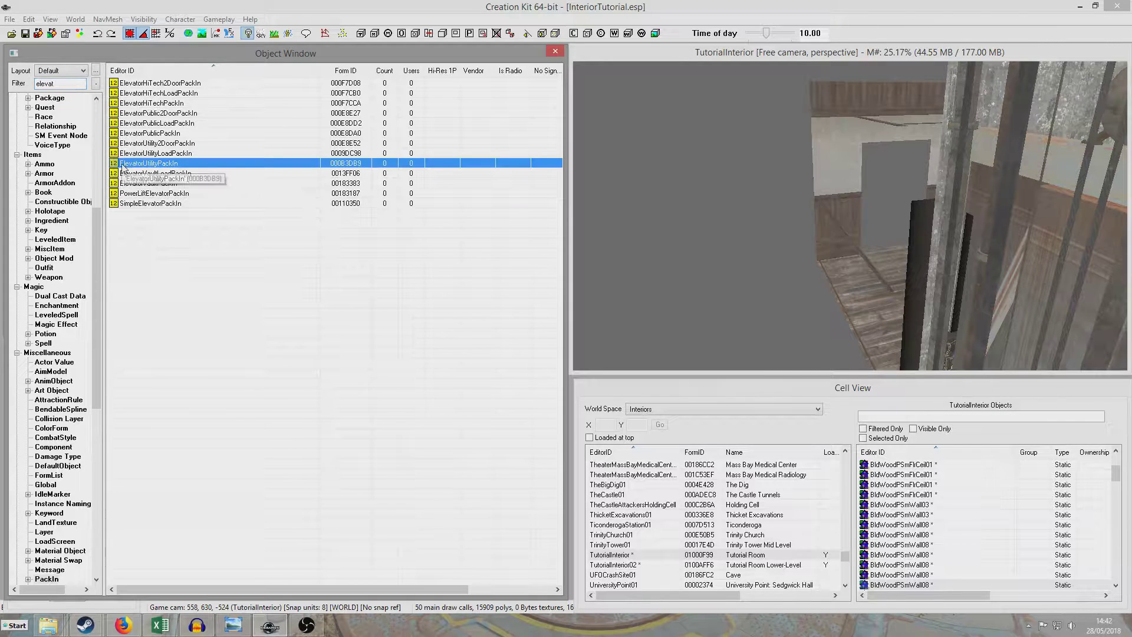
pyautogui.click(173, 155)
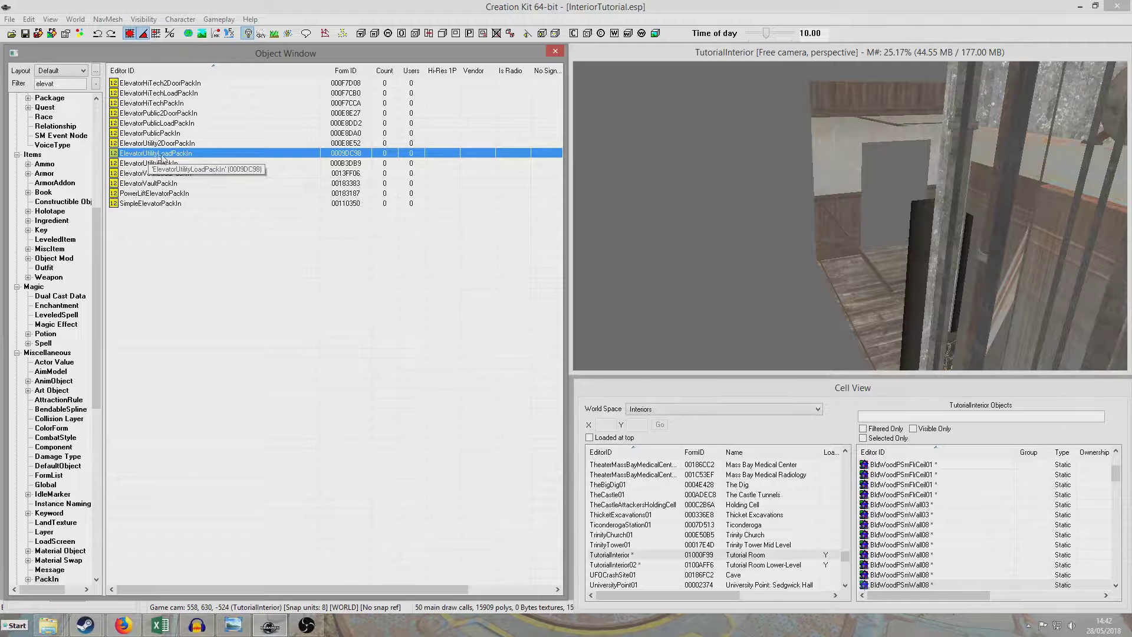
pyautogui.click(730, 55)
pyautogui.keyDown('shift'); pyautogui.moveTo(731, 94); pyautogui.dragTo(247, 156, button='middle'); pyautogui.keyUp('shift')
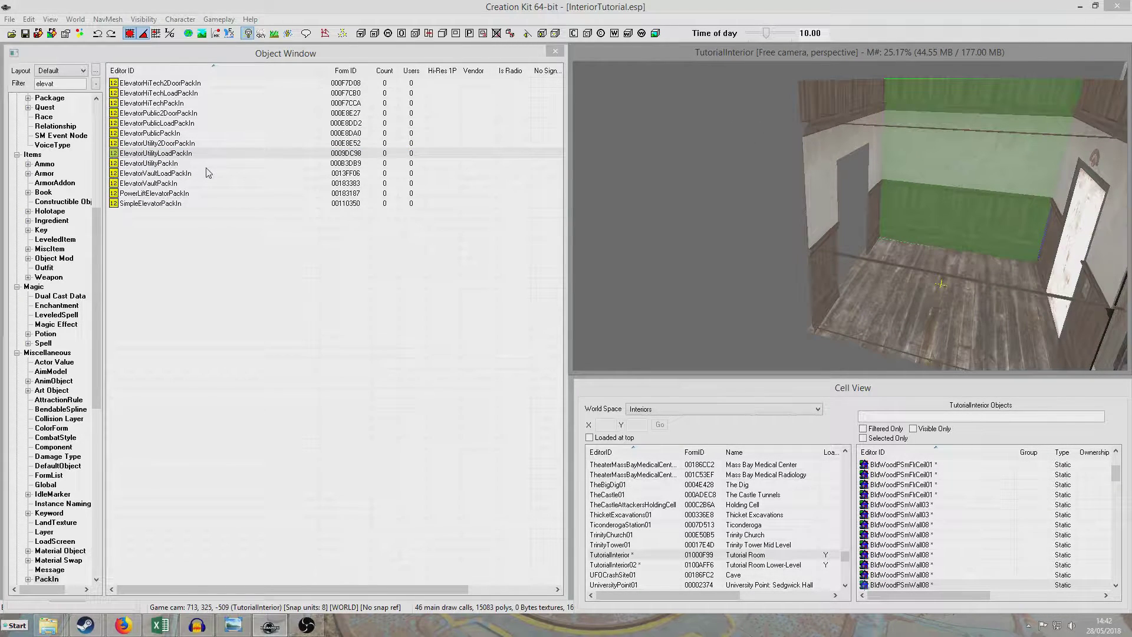
pyautogui.moveTo(208, 156); pyautogui.dragTo(691, 218)
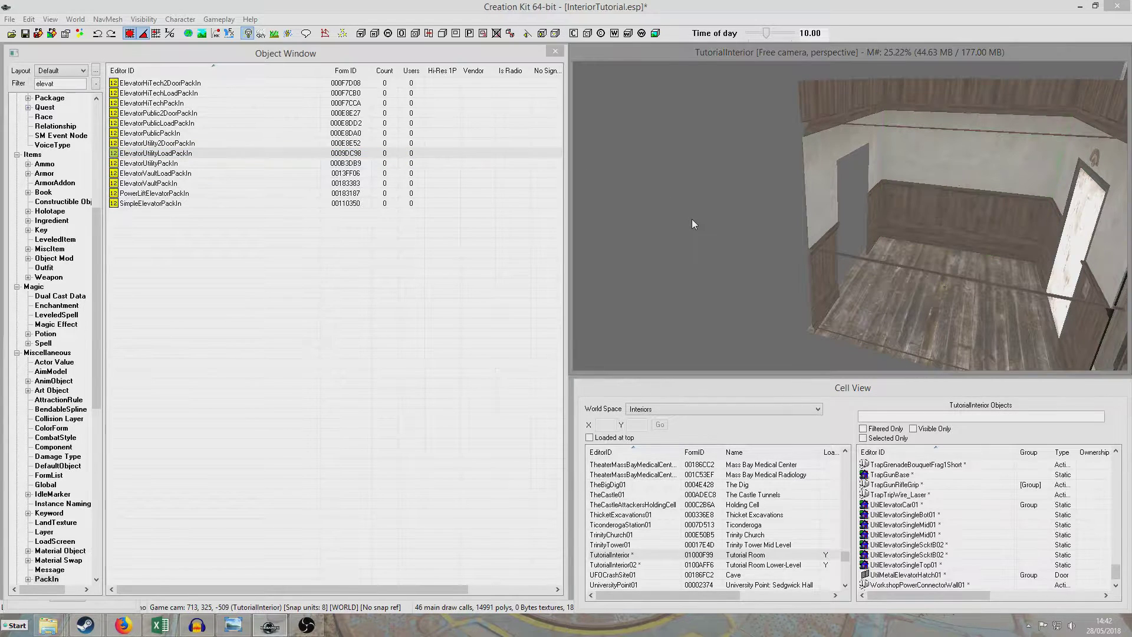
# Show the markers and examine the placed elevator's doors and trigger box from several sides.
pyautogui.keyDown('shift'); pyautogui.moveTo(702, 216); pyautogui.dragTo(761, 106, button='middle'); pyautogui.keyUp('shift')
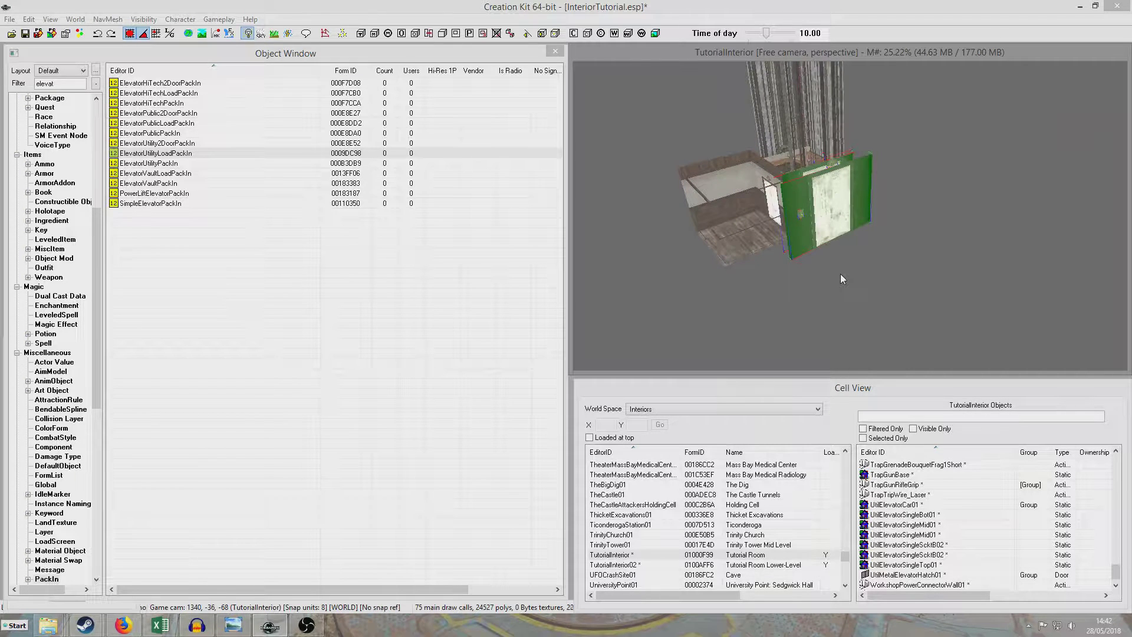
pyautogui.press('m')
pyautogui.keyDown('shift'); pyautogui.moveTo(840, 274); pyautogui.dragTo(900, 249, button='middle'); pyautogui.keyUp('shift')
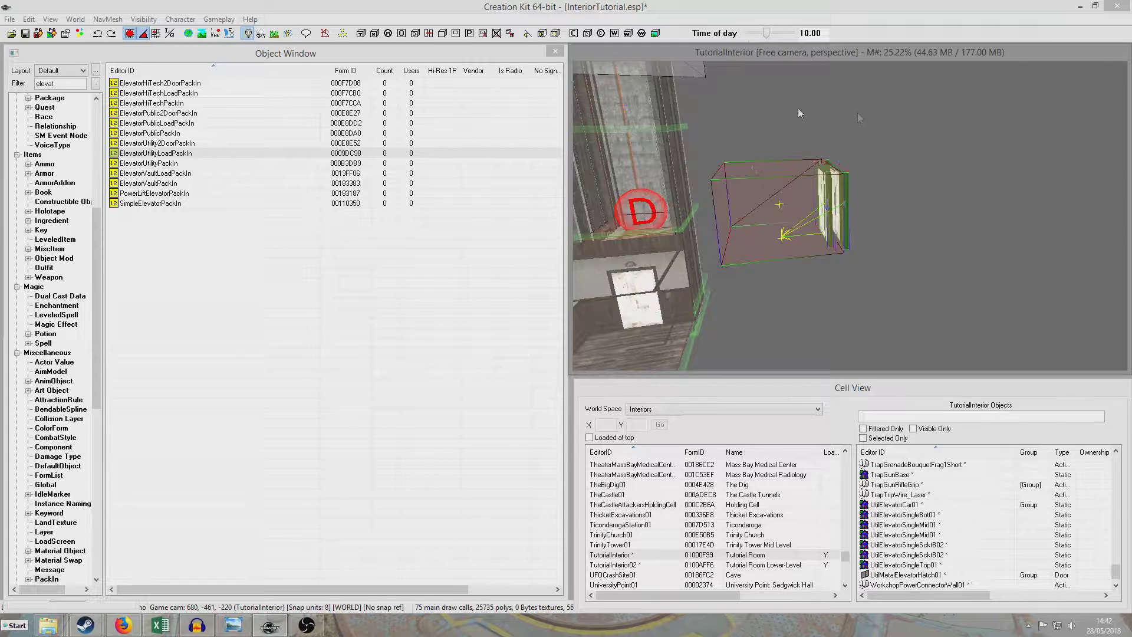
pyautogui.keyDown('shift'); pyautogui.moveTo(856, 219); pyautogui.dragTo(817, 231, button='middle'); pyautogui.keyUp('shift')
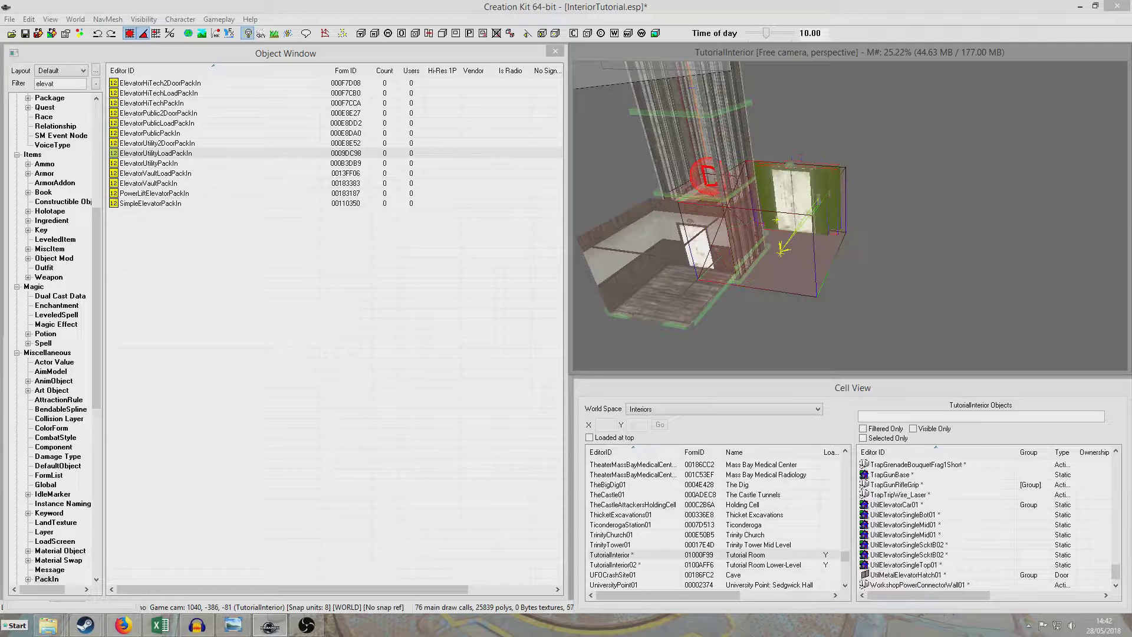
pyautogui.keyDown('shift'); pyautogui.moveTo(816, 232); pyautogui.dragTo(745, 233, button='middle'); pyautogui.keyUp('shift')
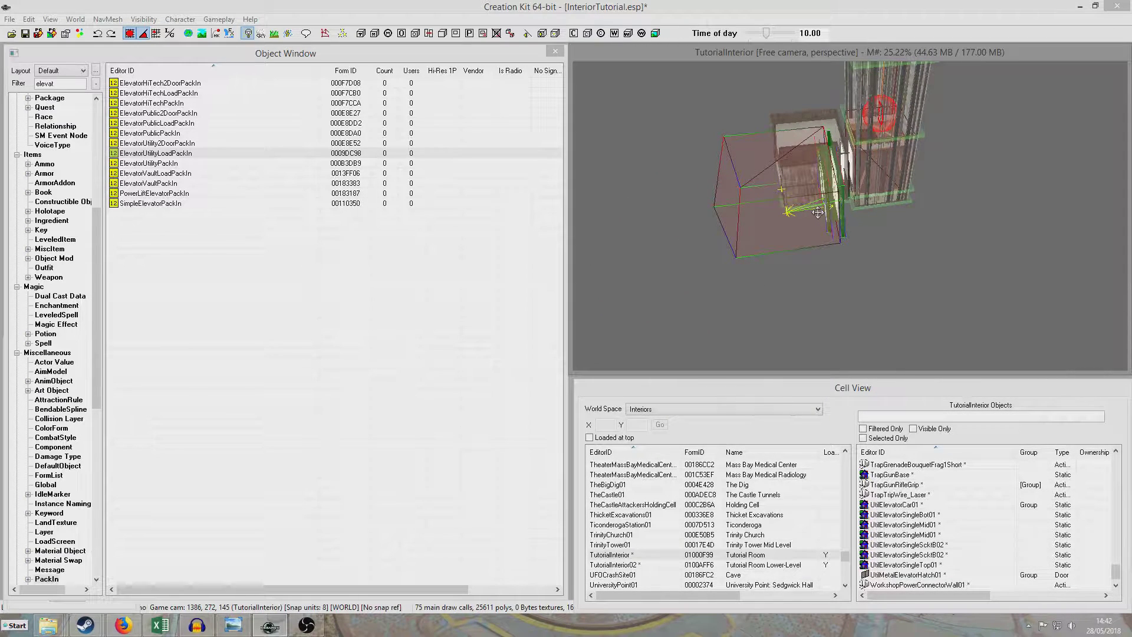
# Move the elevator against the lower room and align its door frame with the empty doorway.
pyautogui.moveTo(818, 213); pyautogui.dragTo(770, 178)
pyautogui.keyDown('shift'); pyautogui.moveTo(769, 178); pyautogui.dragTo(793, 186, button='middle'); pyautogui.keyUp('shift')
pyautogui.scroll(8, 738, 163)
pyautogui.scroll(5, 879, 166)
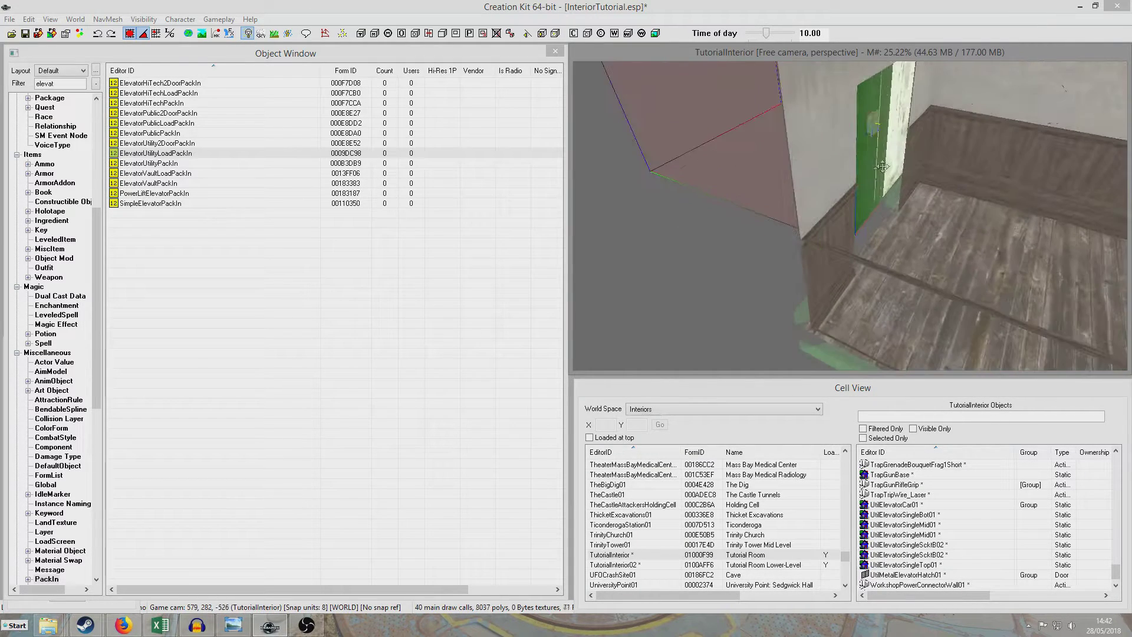
pyautogui.moveTo(882, 167); pyautogui.dragTo(853, 232)
pyautogui.press('z')
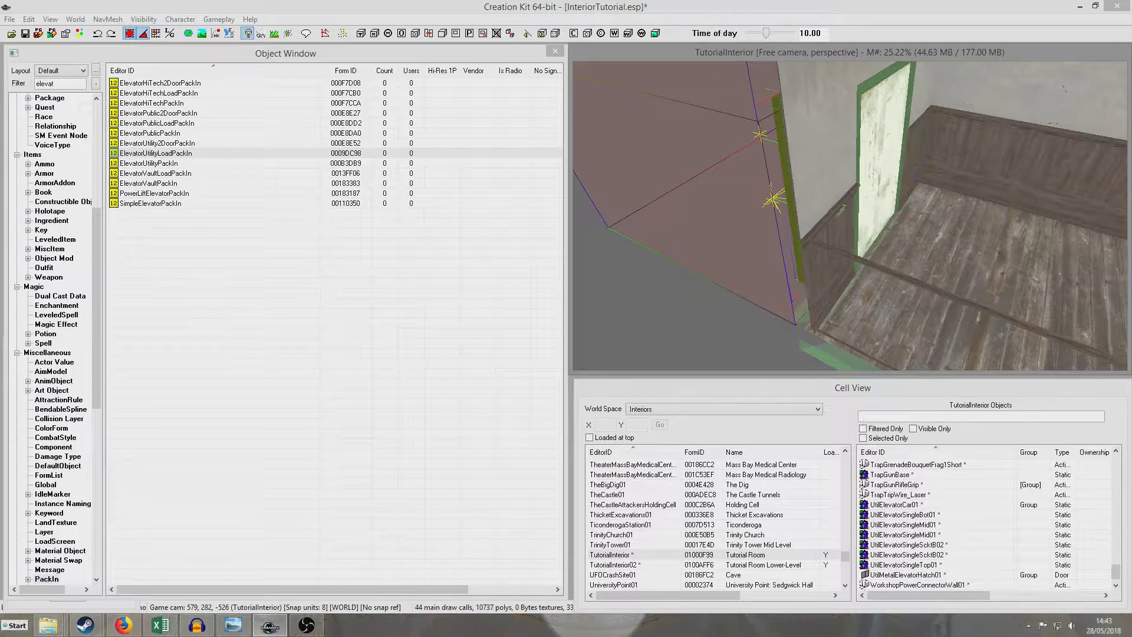
pyautogui.moveTo(856, 194)
pyautogui.keyDown('shift'); pyautogui.mouseDown(button='middle')
pyautogui.moveTo(865, 219)
pyautogui.moveTo(877, 186)
pyautogui.mouseUp(button='middle'); pyautogui.keyUp('shift')
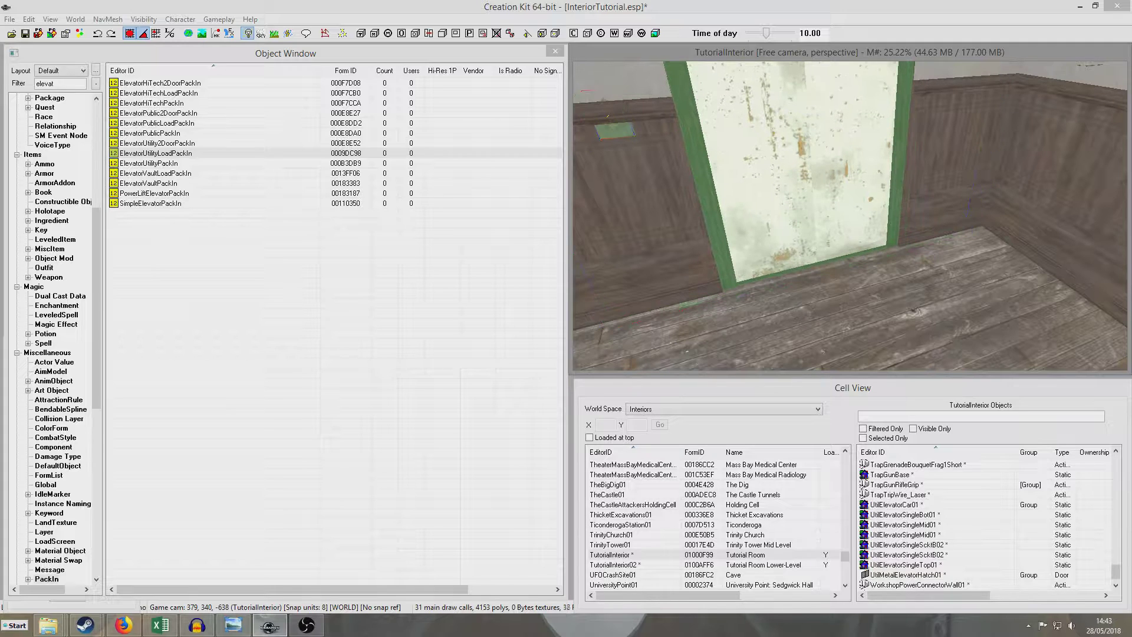
# Select the LoadElevatorCallButtonUtility on its own and move it out of the wall trim, closer to the elevator door frame.
pyautogui.scroll(-4, 855, 183)
pyautogui.keyDown('shift'); pyautogui.moveTo(855, 183); pyautogui.dragTo(899, 191, button='middle'); pyautogui.keyUp('shift')
pyautogui.scroll(10, 902, 196)
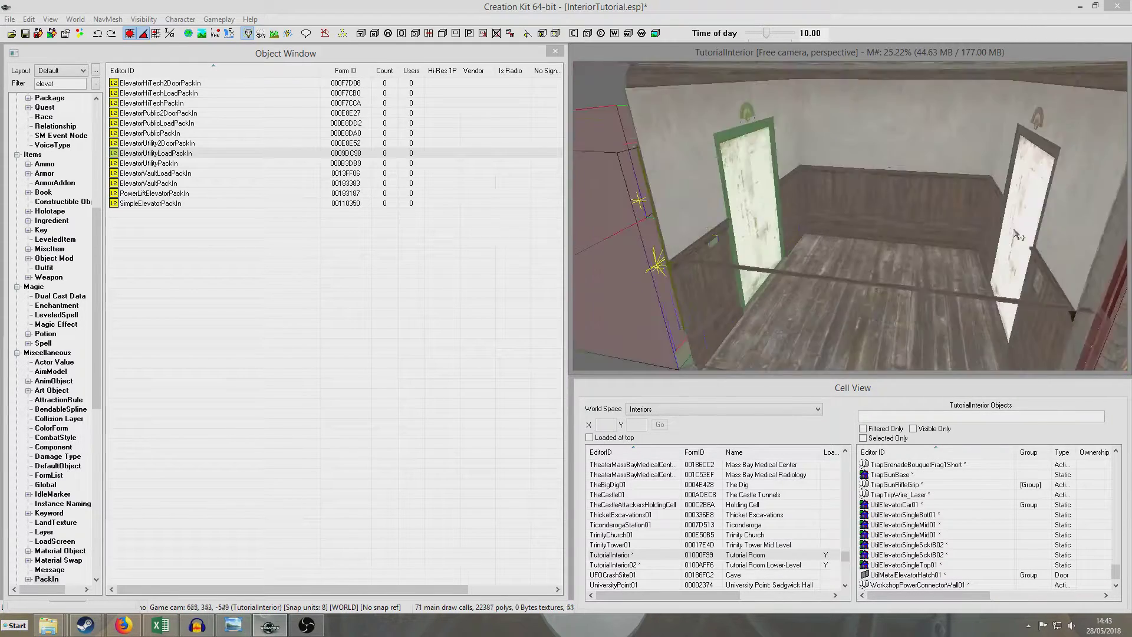
pyautogui.moveTo(987, 213); pyautogui.dragTo(1017, 204, button='middle')
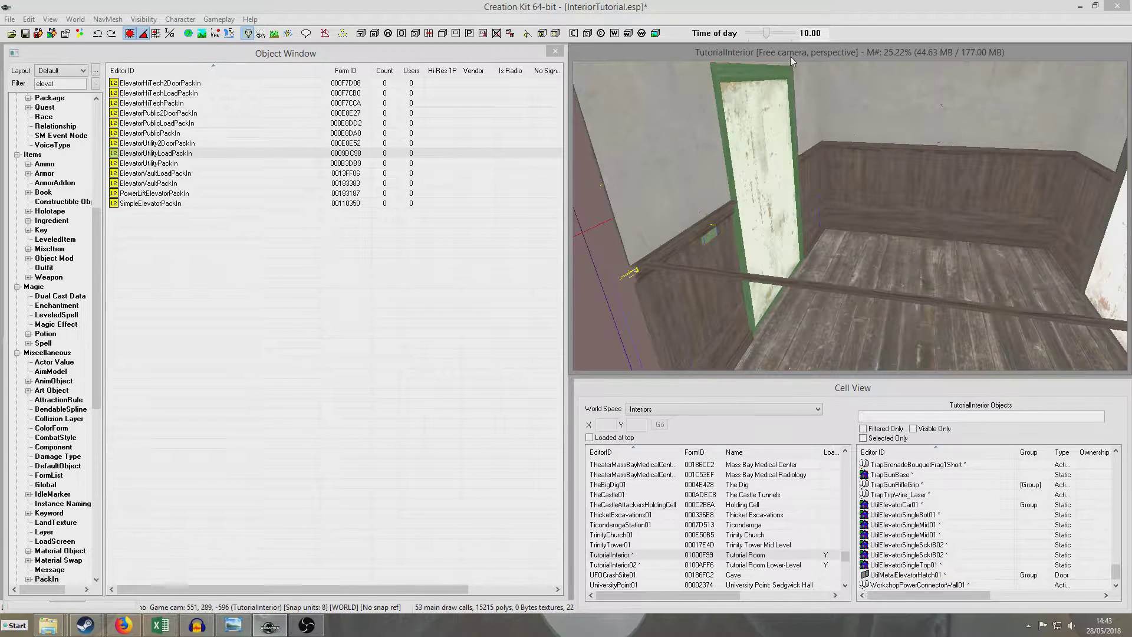
pyautogui.click(709, 239)
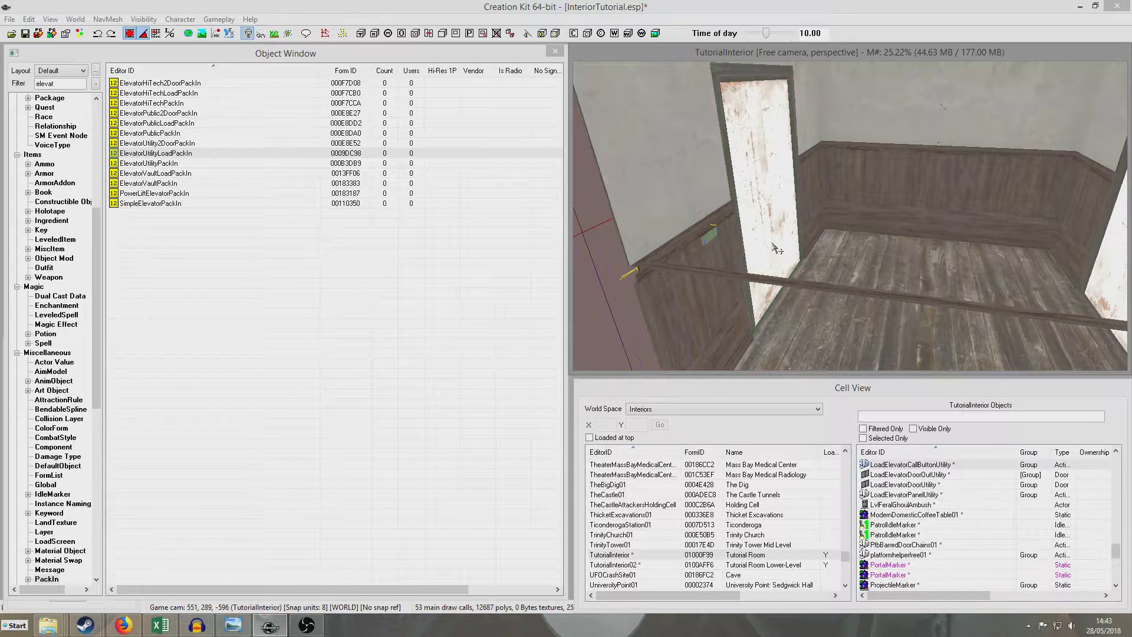
pyautogui.keyDown('shift'); pyautogui.moveTo(772, 244); pyautogui.dragTo(749, 232, button='middle'); pyautogui.keyUp('shift')
pyautogui.scroll(2, 794, 225)
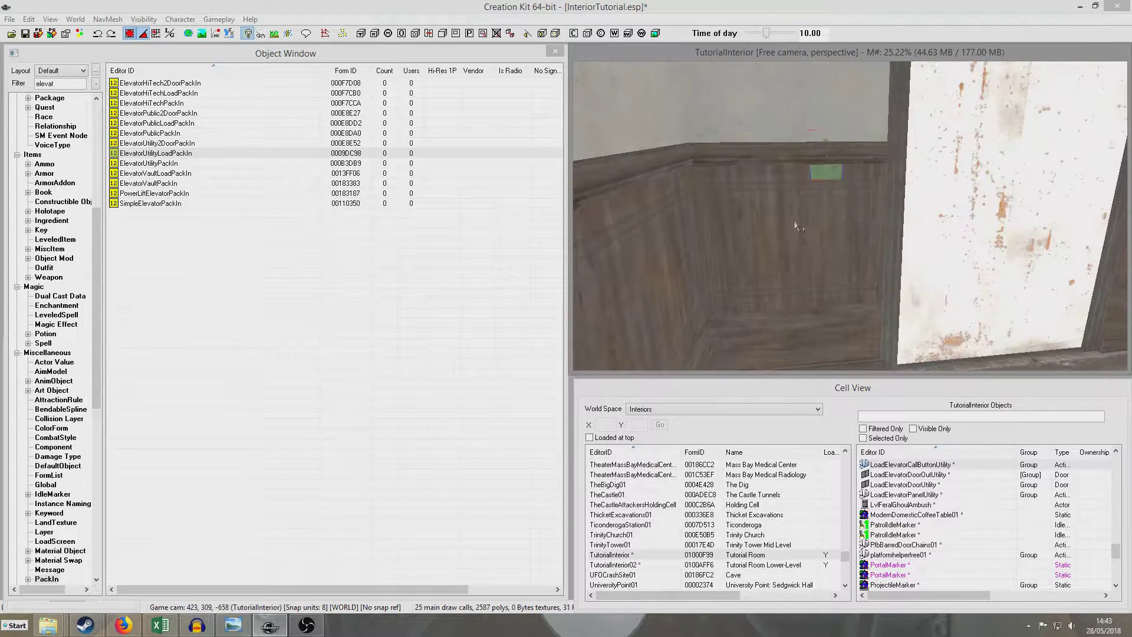
pyautogui.press('z')
pyautogui.moveTo(826, 176); pyautogui.dragTo(867, 188)
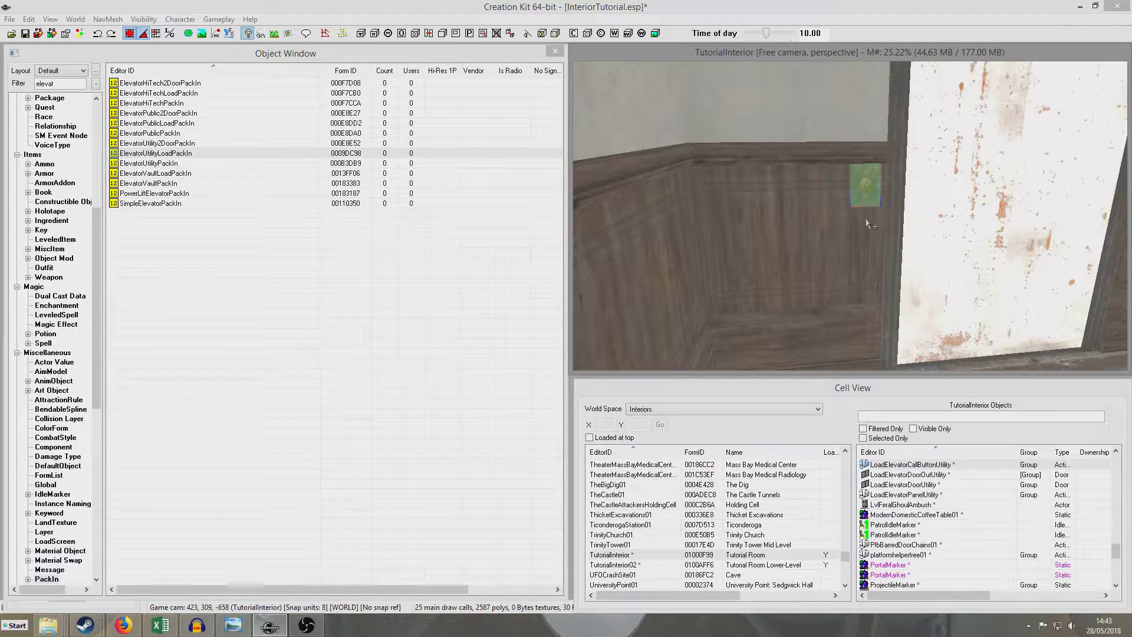
# Check the fitted elevator door and call button, and save the InteriorTutorial.esp plugin.
pyautogui.scroll(-4, 867, 223)
pyautogui.keyDown('shift'); pyautogui.moveTo(867, 222); pyautogui.dragTo(906, 254, button='middle'); pyautogui.keyUp('shift')
pyautogui.scroll(5, 911, 236)
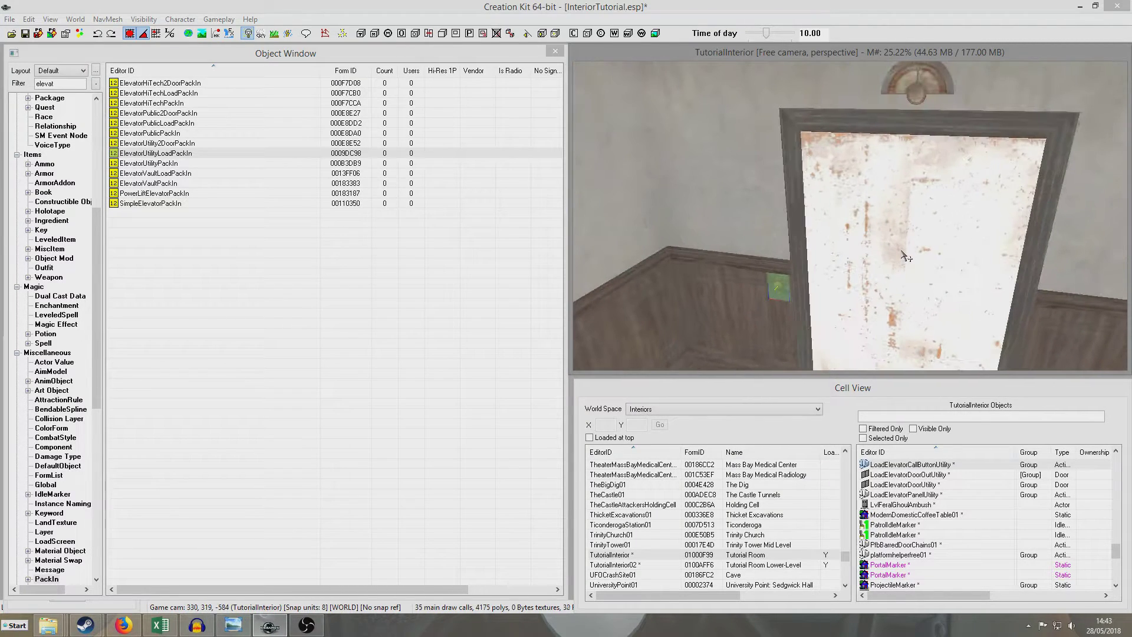
pyautogui.click(26, 36)
pyautogui.click(25, 35)
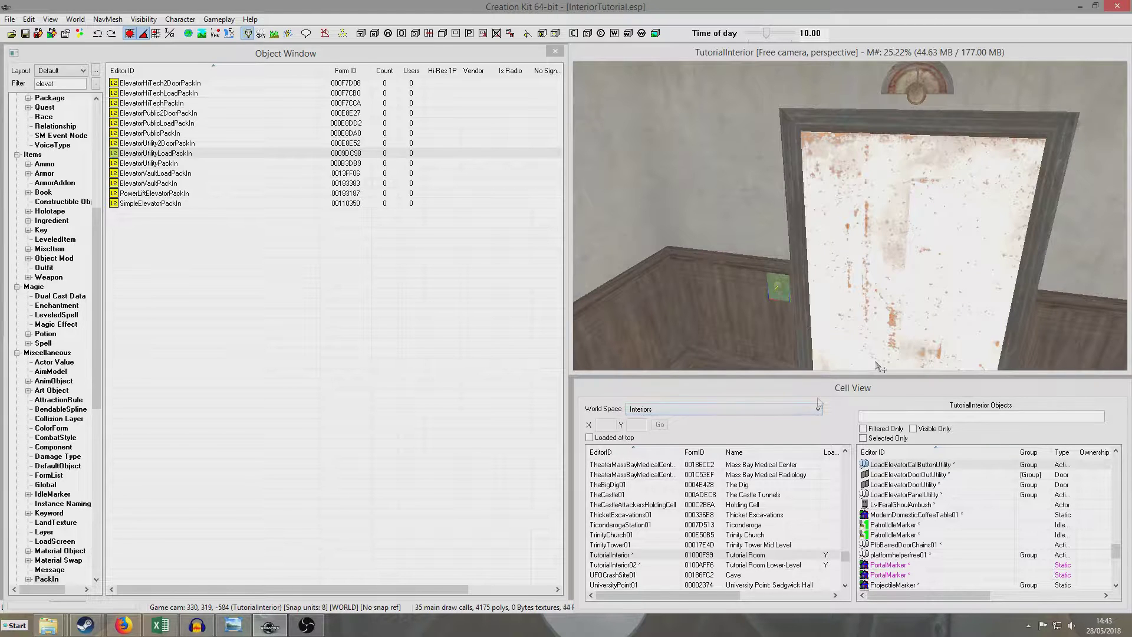
# Load the TutorialInterior02 cell and place an ElevatorUtilityLoadPackIn beside its open doorway.
pyautogui.doubleClick(777, 564)
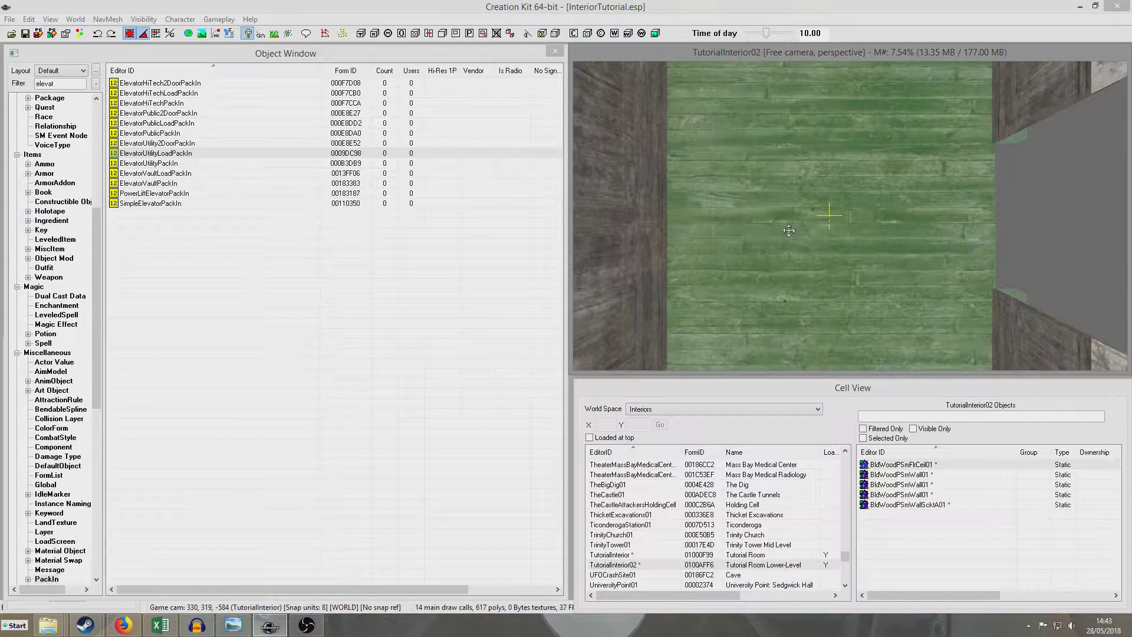
pyautogui.moveTo(175, 153); pyautogui.dragTo(993, 205)
pyautogui.scroll(-3, 993, 206)
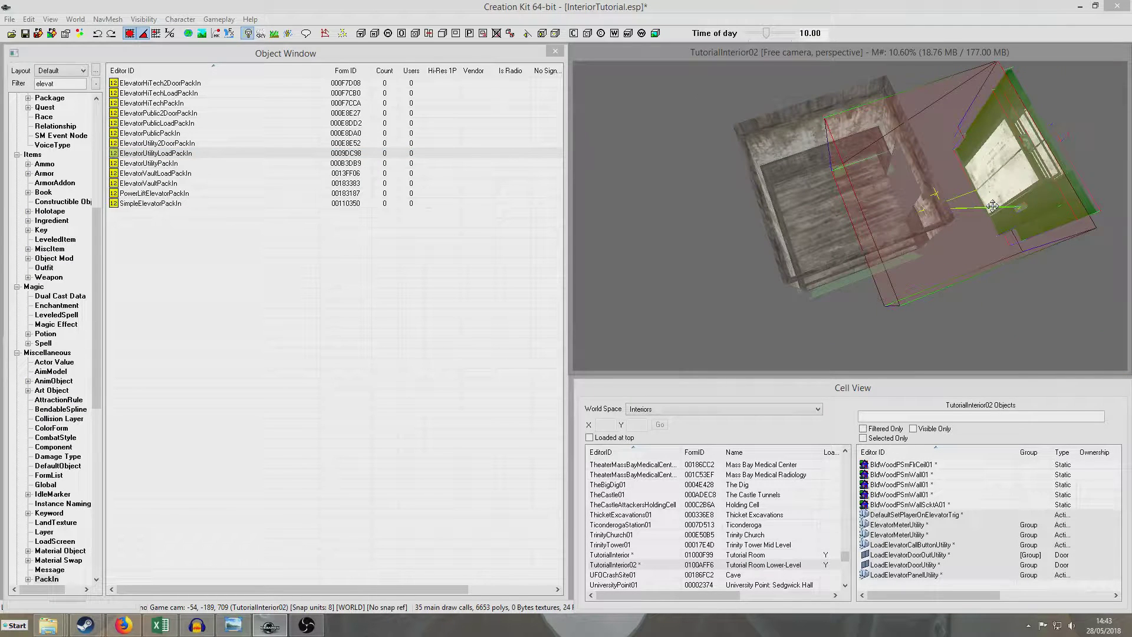
# Rotate the second elevator so its door faces the room and fit it into the empty doorway at floor level.
pyautogui.moveTo(993, 206); pyautogui.dragTo(1050, 206, button='right')
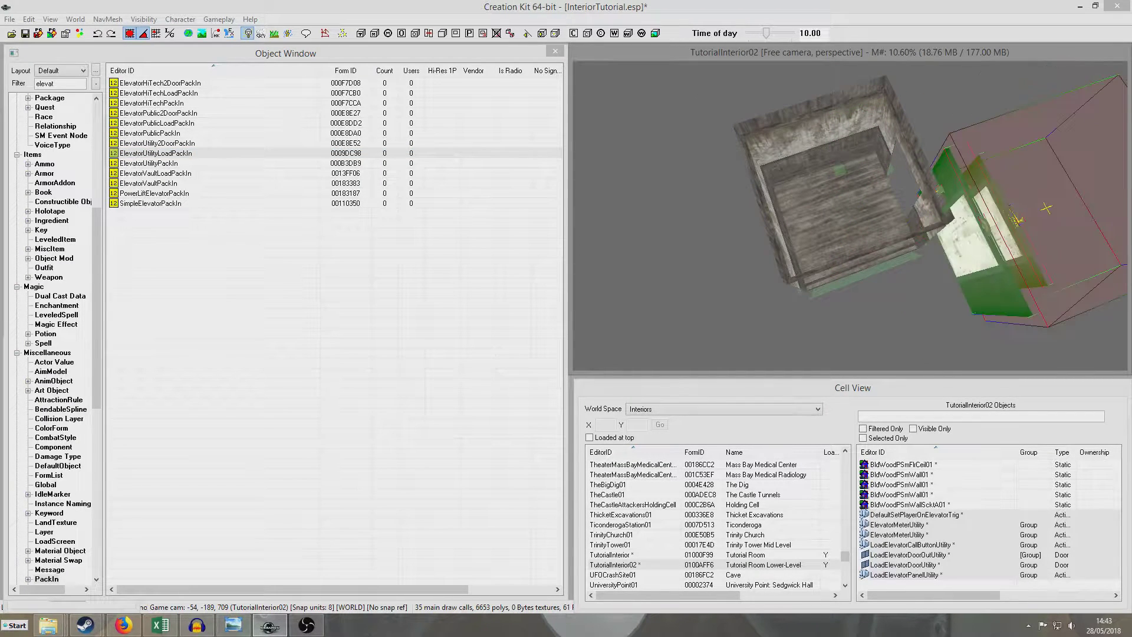
pyautogui.moveTo(1046, 208); pyautogui.dragTo(970, 155)
pyautogui.moveTo(969, 154); pyautogui.dragTo(967, 156, button='right')
pyautogui.keyDown('shift'); pyautogui.moveTo(967, 156); pyautogui.dragTo(940, 179, button='middle'); pyautogui.keyUp('shift')
pyautogui.scroll(5, 978, 162)
pyautogui.moveTo(939, 179); pyautogui.dragTo(920, 233)
pyautogui.press('z')
pyautogui.press('f')
# Move the second elevator's call button next to the door frame in TutorialInterior02 and check its placement.
pyautogui.moveTo(926, 240)
pyautogui.keyDown('shift'); pyautogui.mouseDown(button='middle')
pyautogui.moveTo(934, 206)
pyautogui.moveTo(888, 193)
pyautogui.moveTo(876, 241)
pyautogui.moveTo(918, 263)
pyautogui.moveTo(943, 256)
pyautogui.mouseUp(button='middle'); pyautogui.keyUp('shift')
pyautogui.scroll(-4, 917, 263)
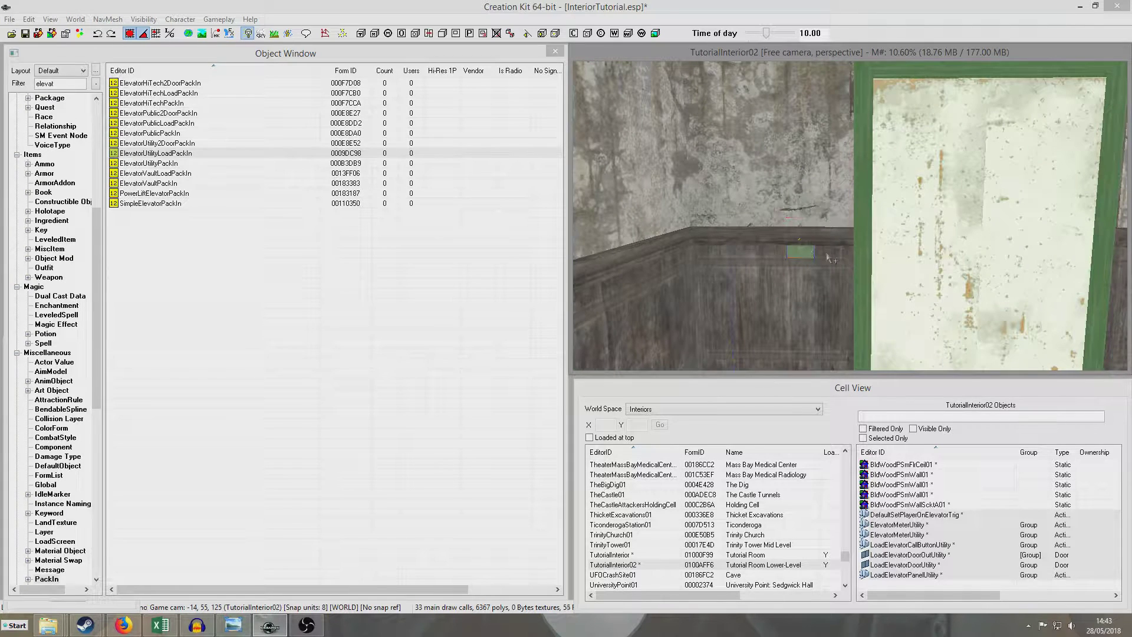
pyautogui.moveTo(803, 260); pyautogui.dragTo(836, 265)
pyautogui.scroll(-5, 832, 274)
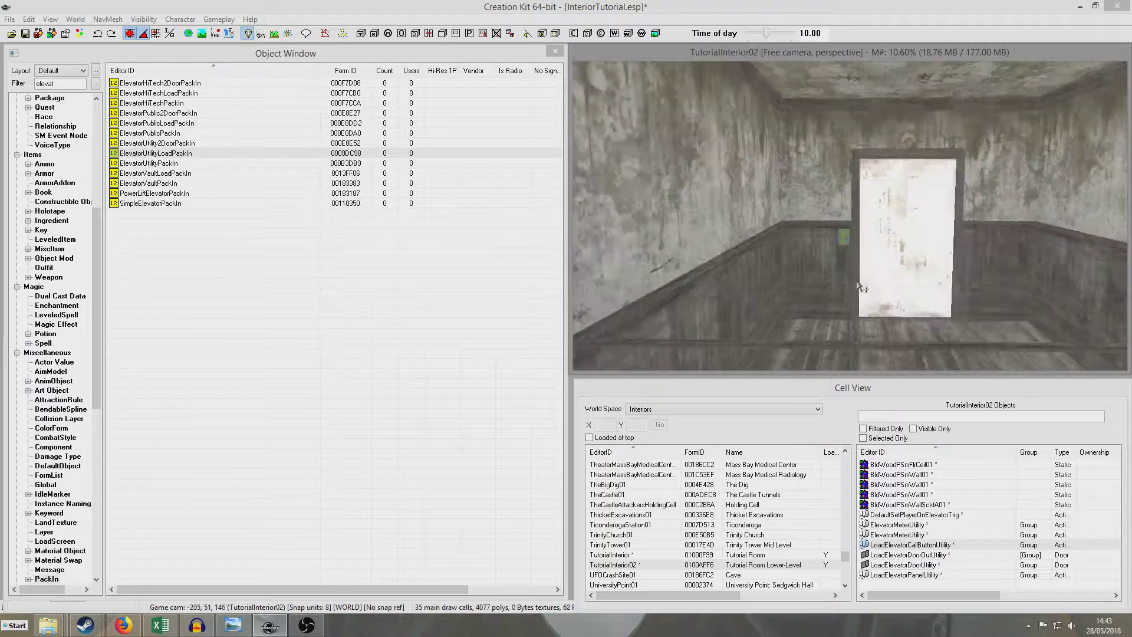
pyautogui.keyDown('shift'); pyautogui.moveTo(916, 244); pyautogui.dragTo(865, 256, button='middle'); pyautogui.keyUp('shift')
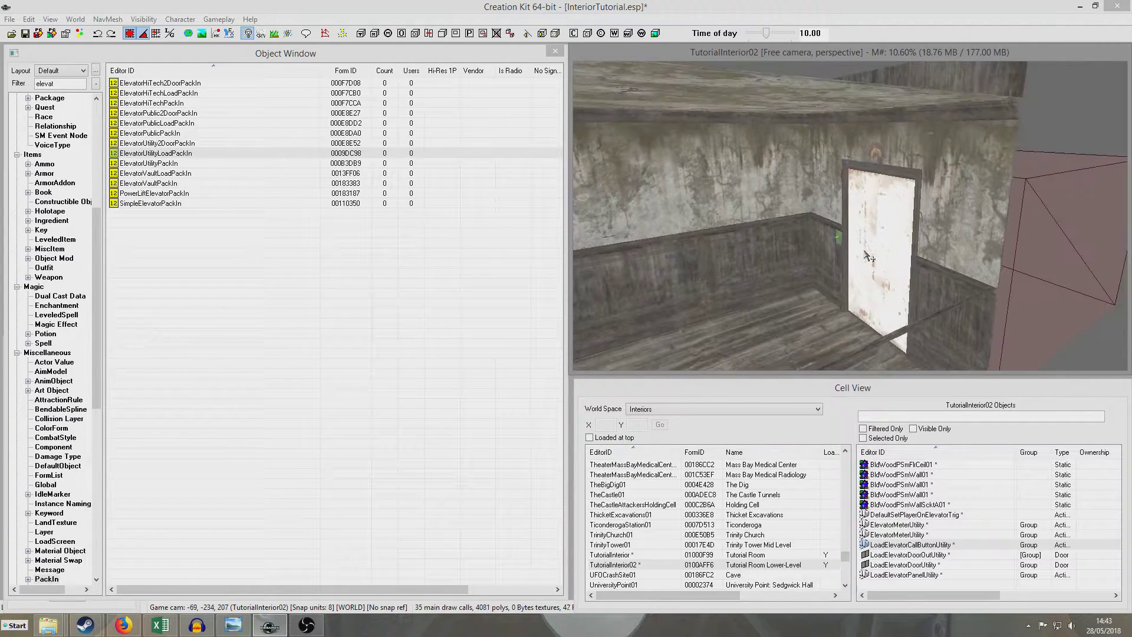
# Save the plugin and open the reference properties of the inner elevator door, LoadElevatorDoorUtility, in TutorialInterior.
pyautogui.click(25, 33)
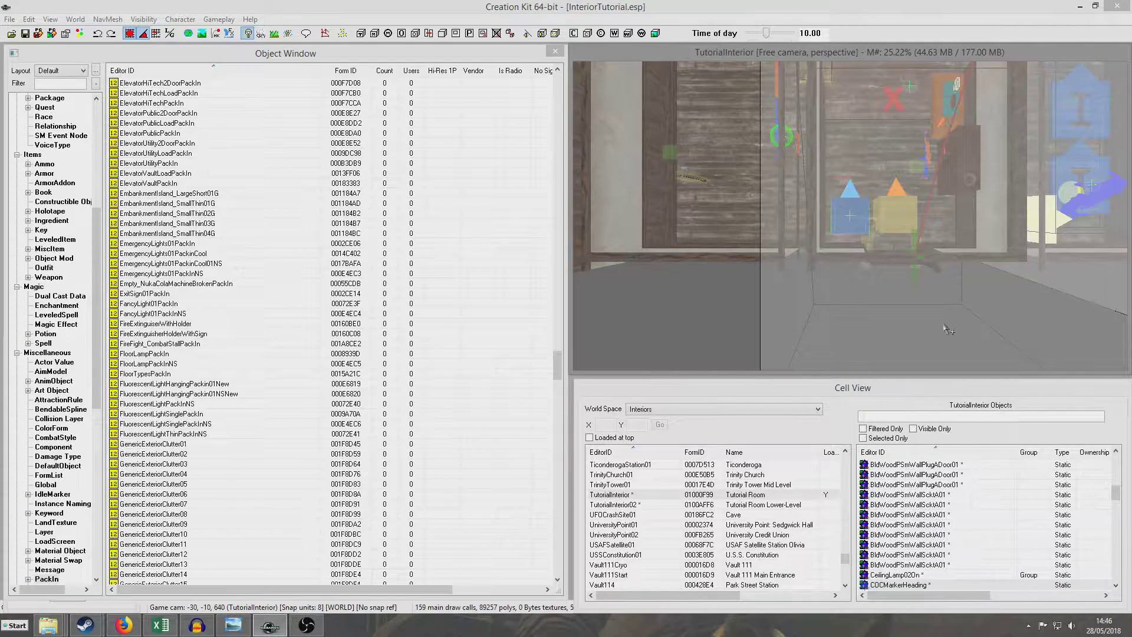
pyautogui.scroll(-5, 946, 329)
pyautogui.moveTo(879, 278); pyautogui.dragTo(844, 186, button='middle')
pyautogui.moveTo(932, 356); pyautogui.dragTo(889, 203, button='middle')
pyautogui.click(854, 264)
pyautogui.moveTo(1016, 260)
pyautogui.keyDown('shift'); pyautogui.mouseDown(button='middle')
pyautogui.moveTo(920, 272)
pyautogui.moveTo(1010, 282)
pyautogui.mouseUp(button='middle'); pyautogui.keyUp('shift')
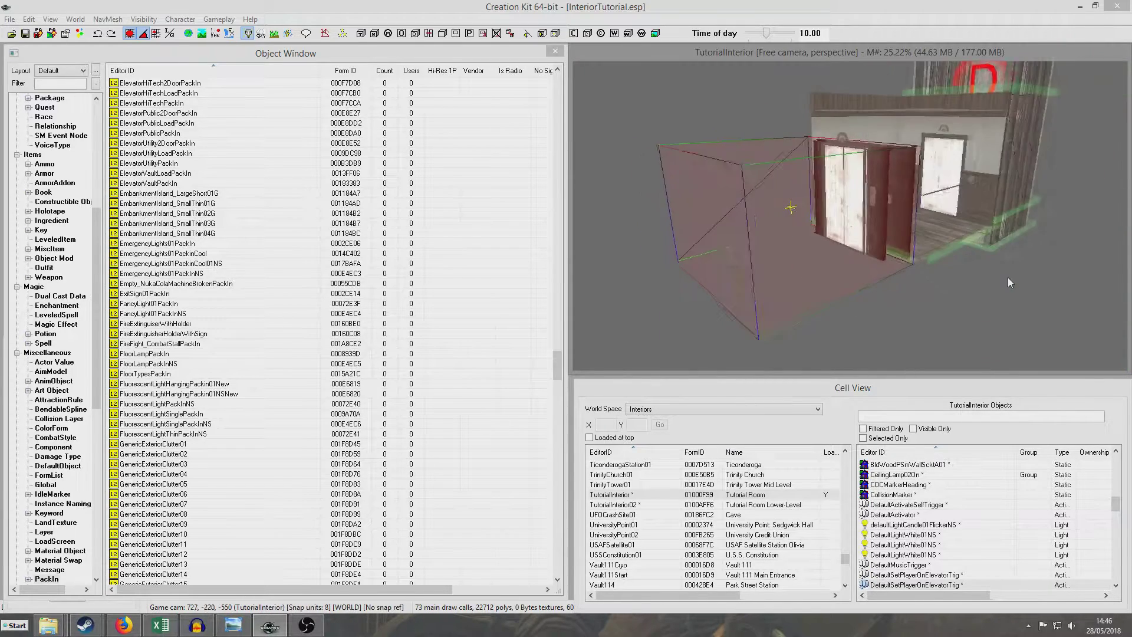
pyautogui.scroll(3, 1007, 277)
pyautogui.moveTo(852, 224); pyautogui.dragTo(898, 249, button='middle')
pyautogui.scroll(5, 897, 249)
pyautogui.click(962, 272)
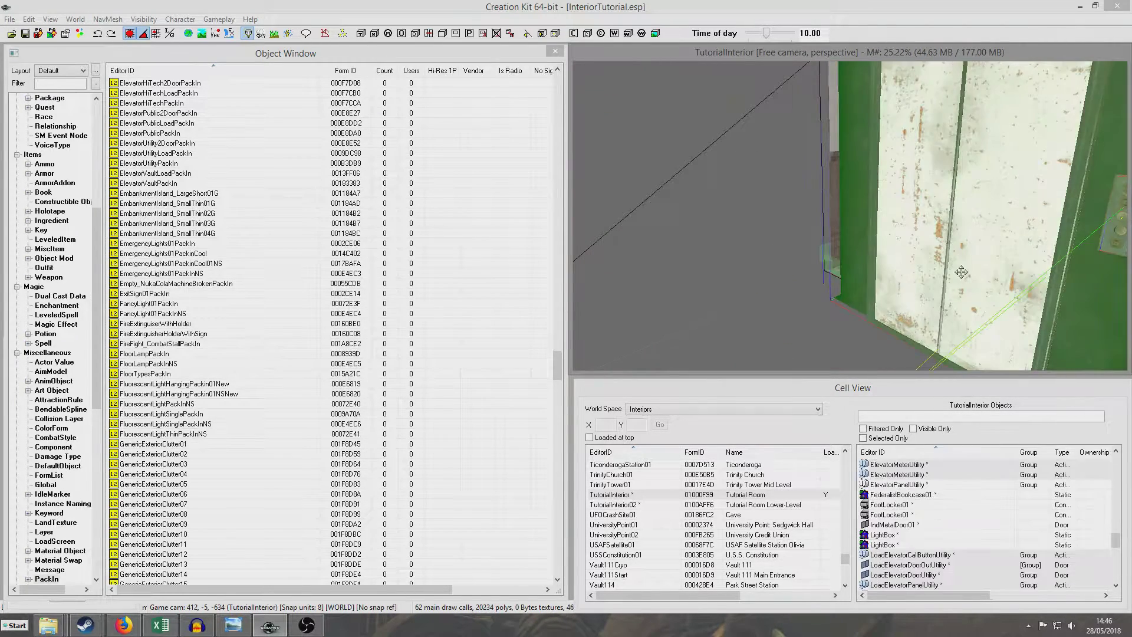
pyautogui.moveTo(961, 272); pyautogui.dragTo(937, 263, button='middle')
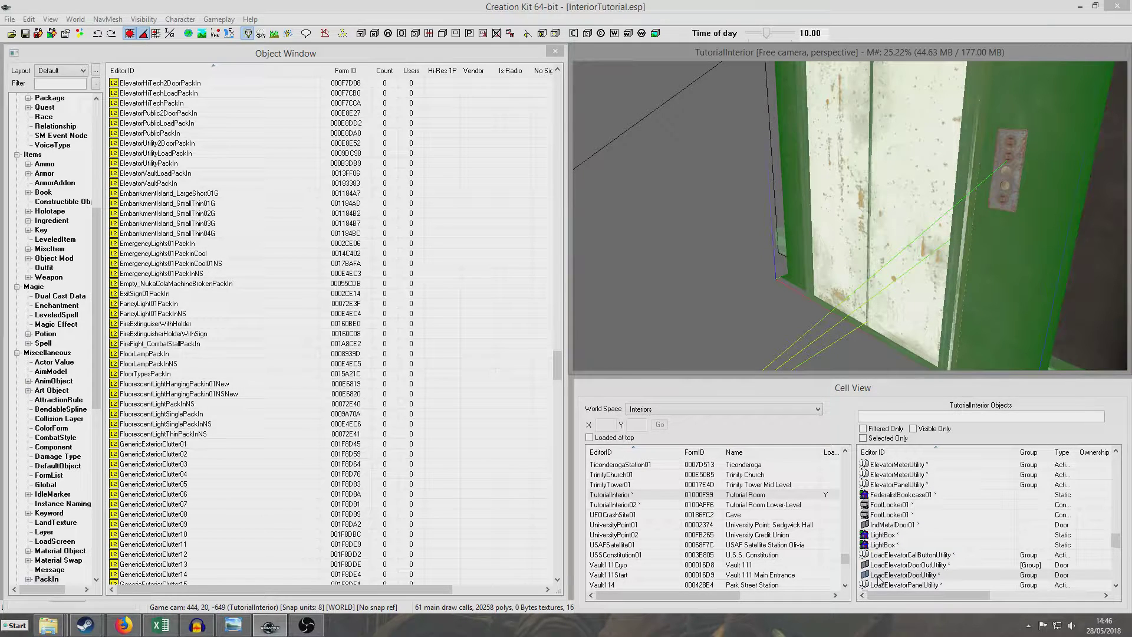
pyautogui.click(917, 576)
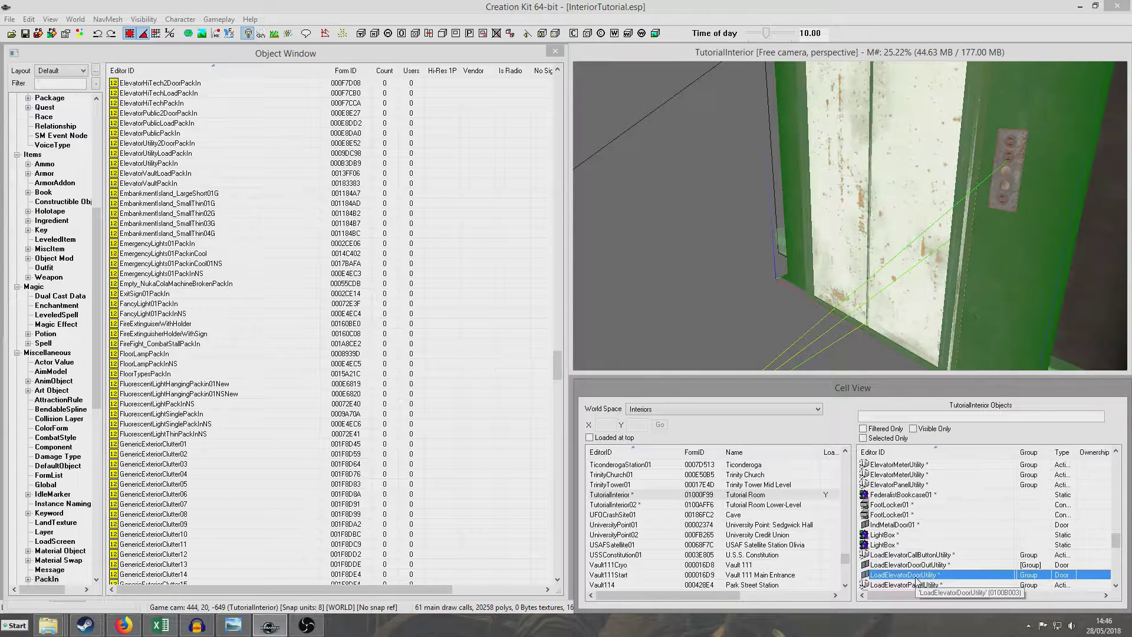
pyautogui.click(895, 293)
pyautogui.doubleClick(895, 293)
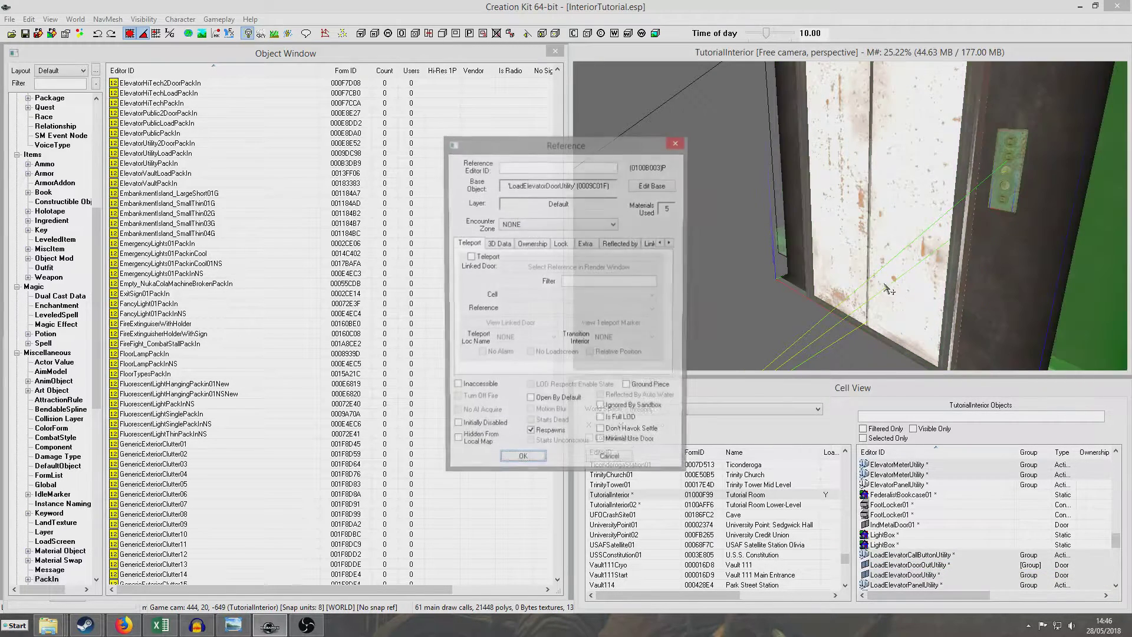
# Enable teleport on the inner elevator door and link it to LoadElevatorDoorUtility 0100B00B in the TutorialInterior02 cell.
pyautogui.click(469, 257)
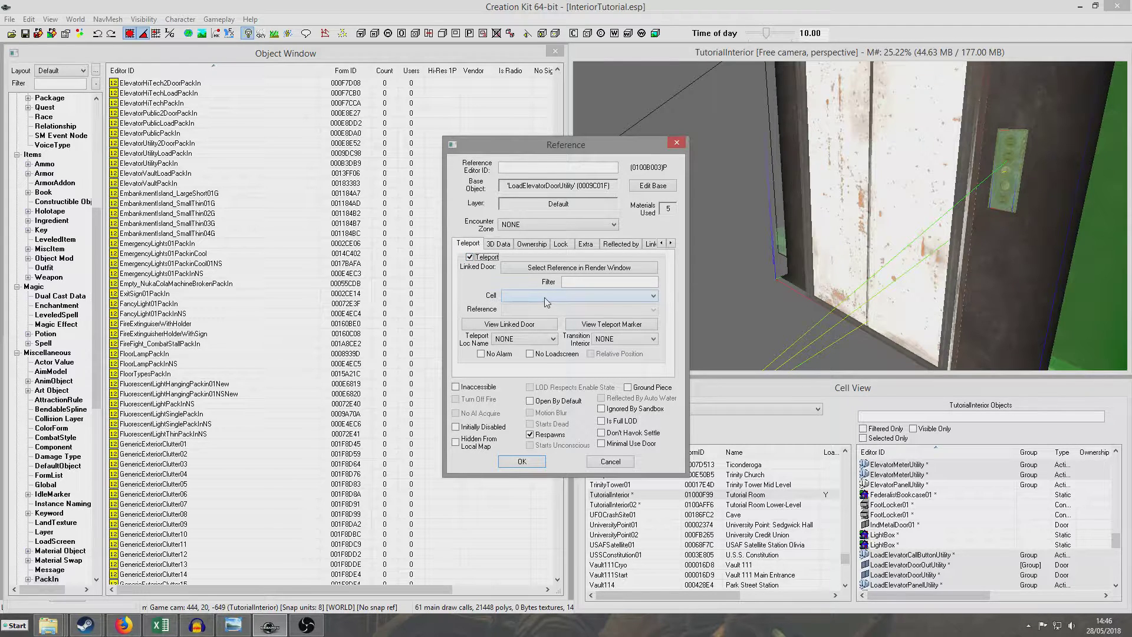
pyautogui.click(547, 297)
pyautogui.write('tut')
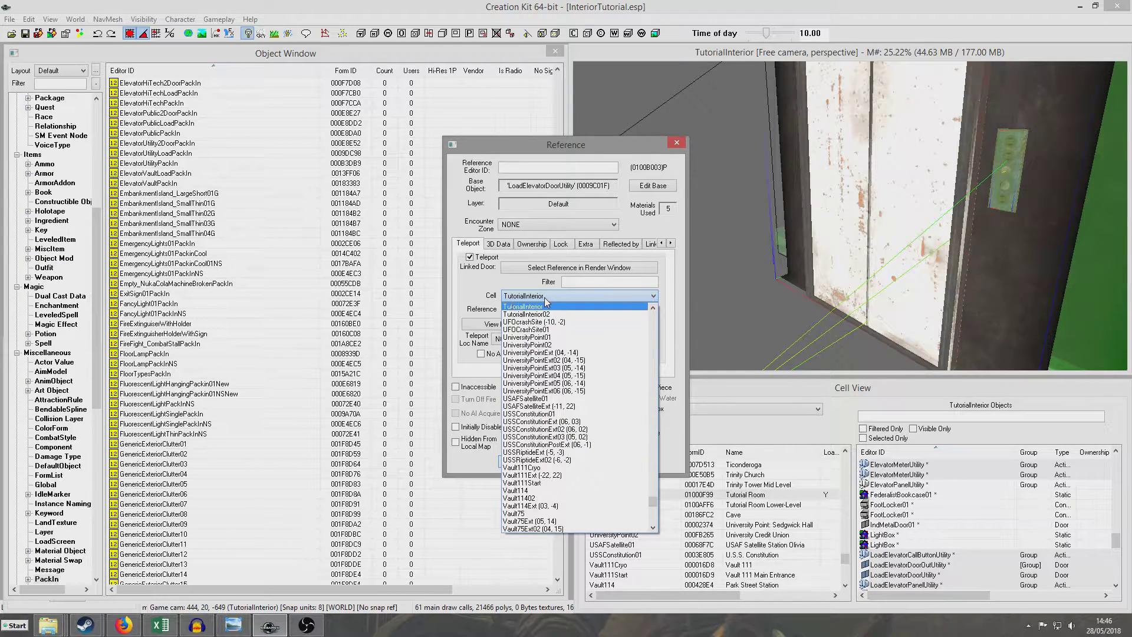
pyautogui.click(544, 314)
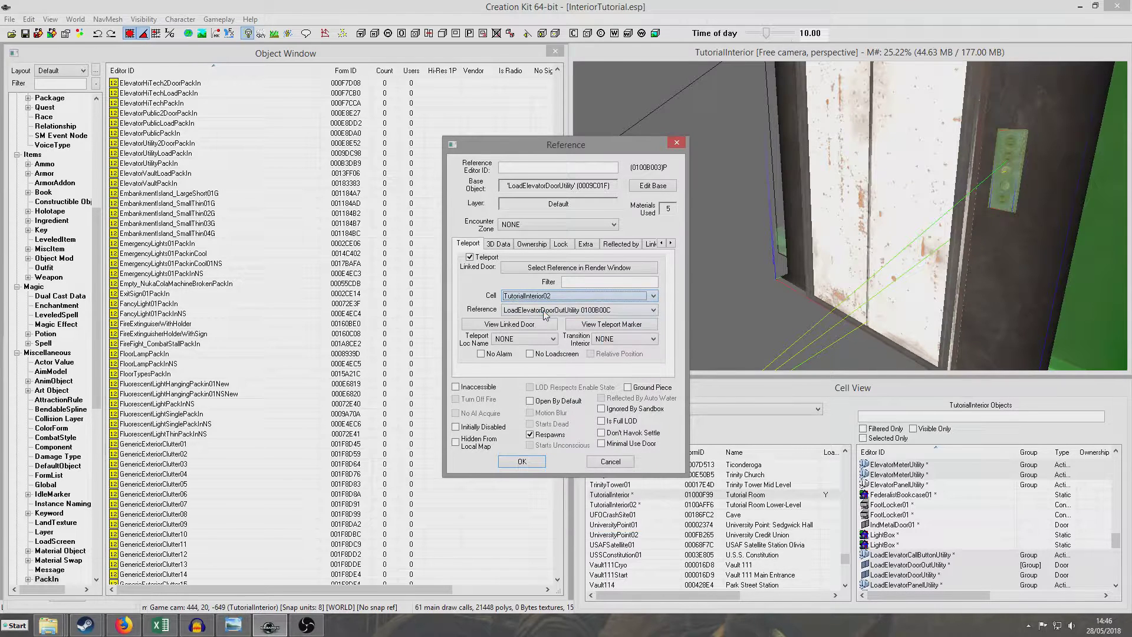
pyautogui.click(617, 310)
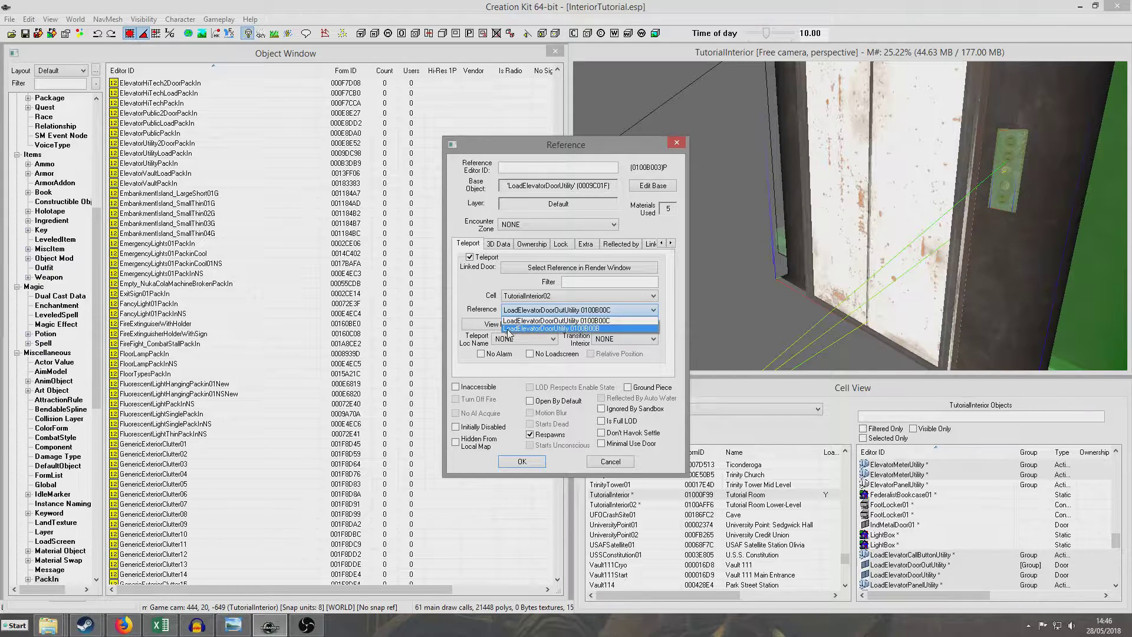
pyautogui.click(536, 329)
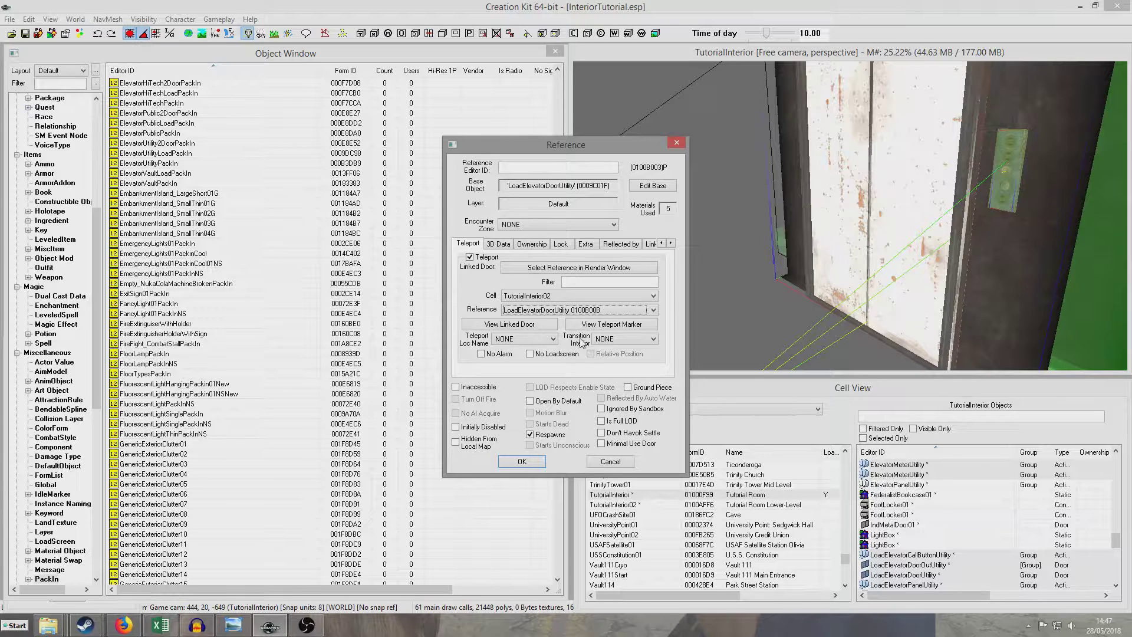
# Set the inner elevator door's transition interior to ElevTransUtil, accept the reference settings and save the plugin.
pyautogui.click(600, 339)
pyautogui.write('el')
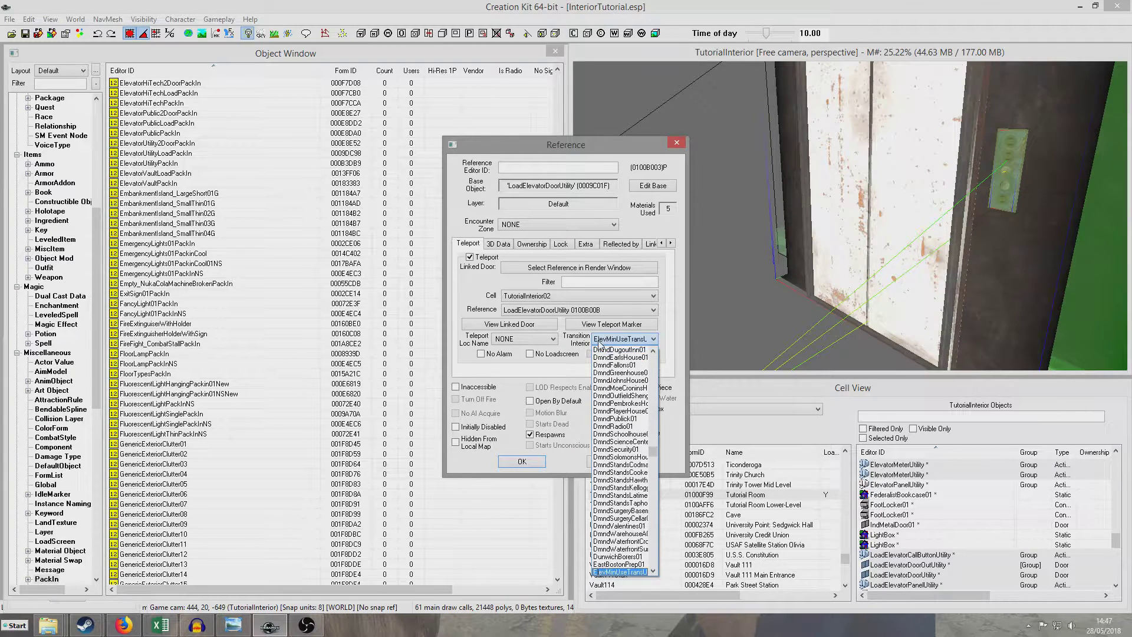
pyautogui.scroll(-3, 599, 345)
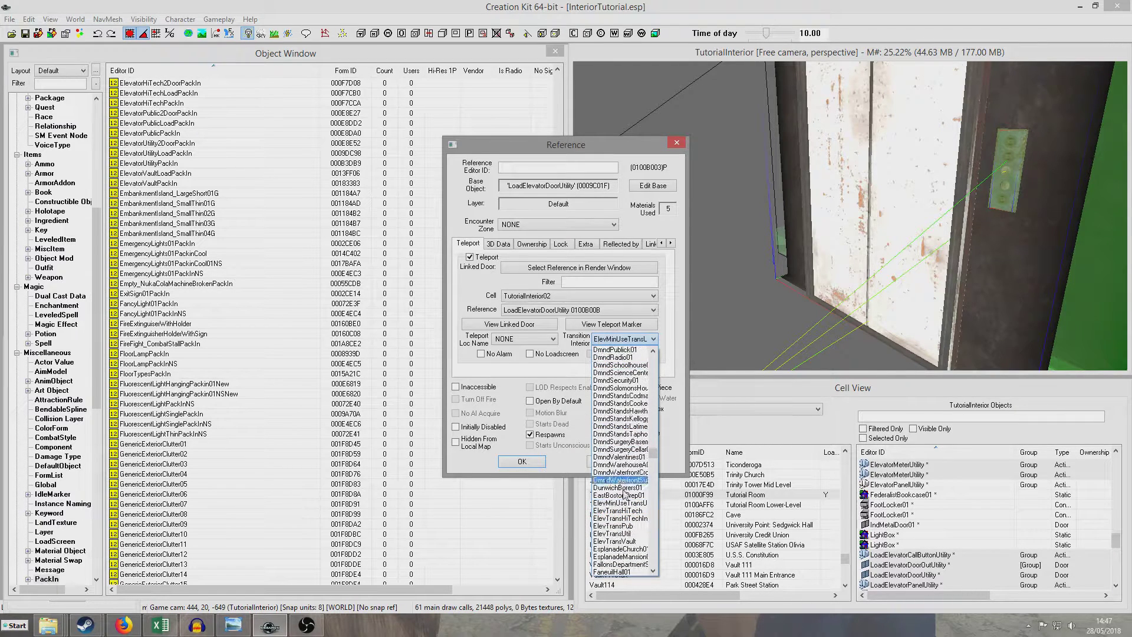
pyautogui.click(613, 540)
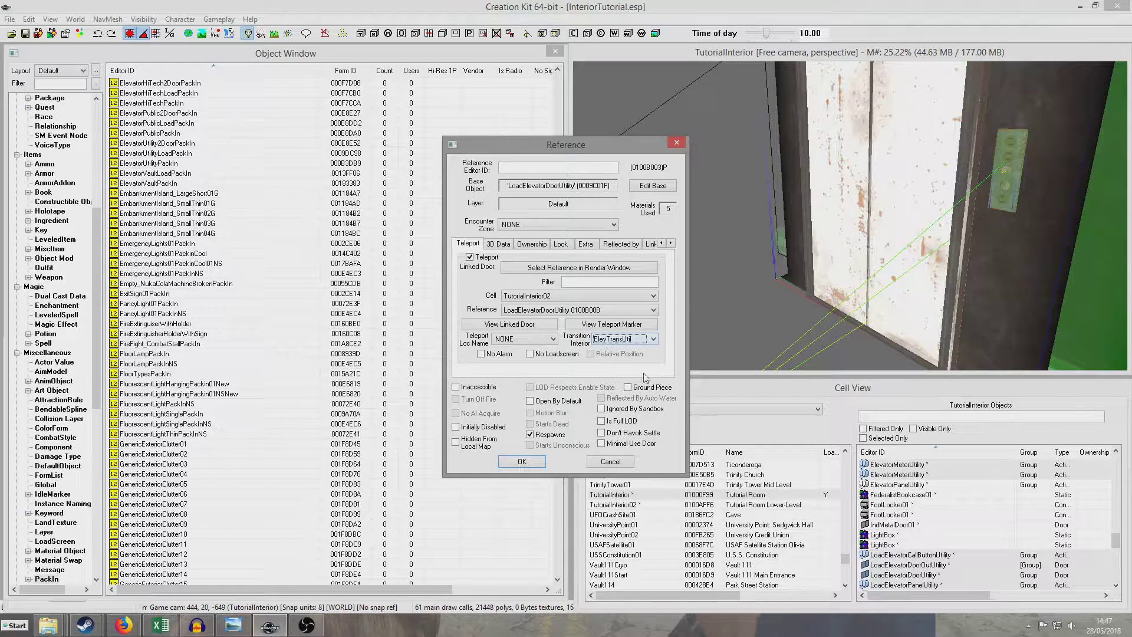
pyautogui.click(522, 461)
pyautogui.click(25, 34)
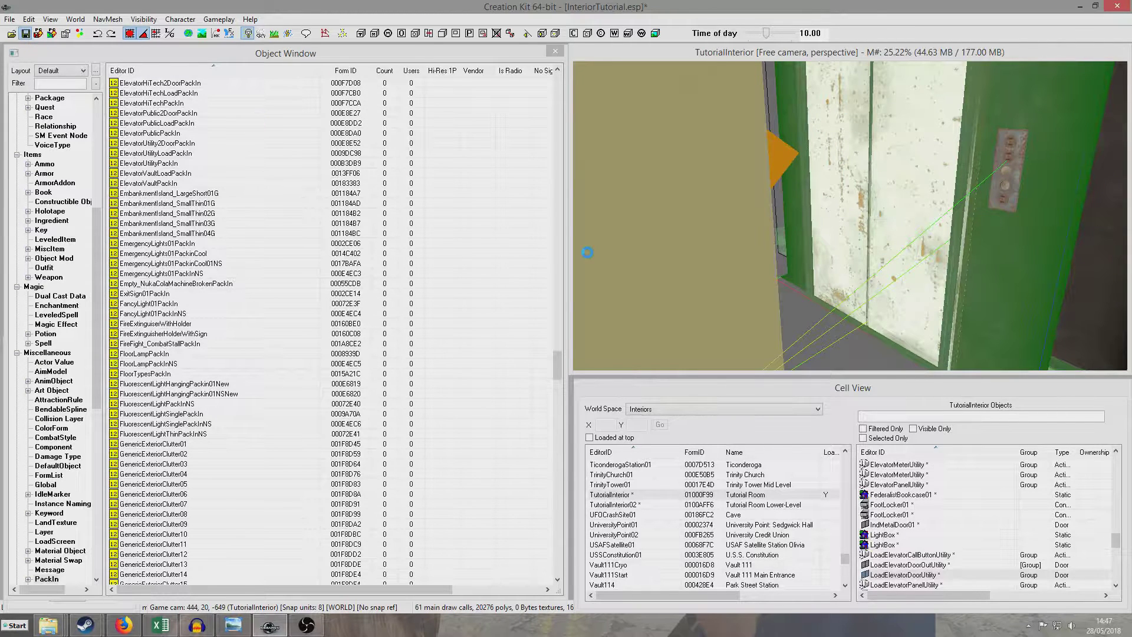
# Move the yellow teleport marker in TutorialInterior out of the elevator shaft and into the room in front of the elevator door.
pyautogui.click(726, 187)
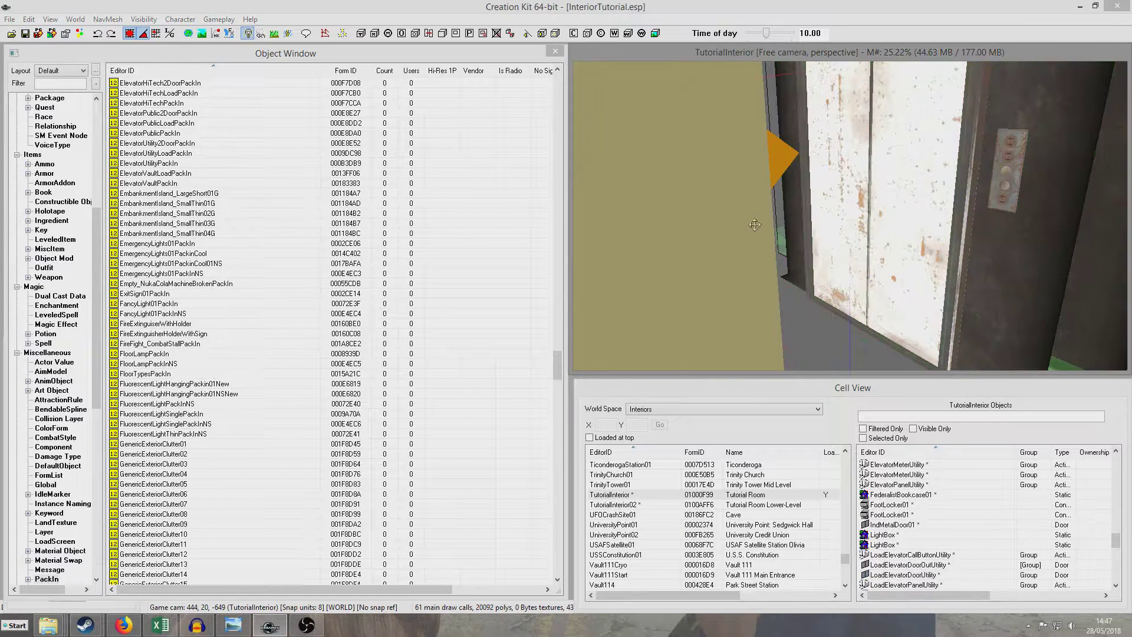
pyautogui.press('c')
pyautogui.keyDown('shift'); pyautogui.moveTo(864, 254); pyautogui.dragTo(818, 255, button='middle'); pyautogui.keyUp('shift')
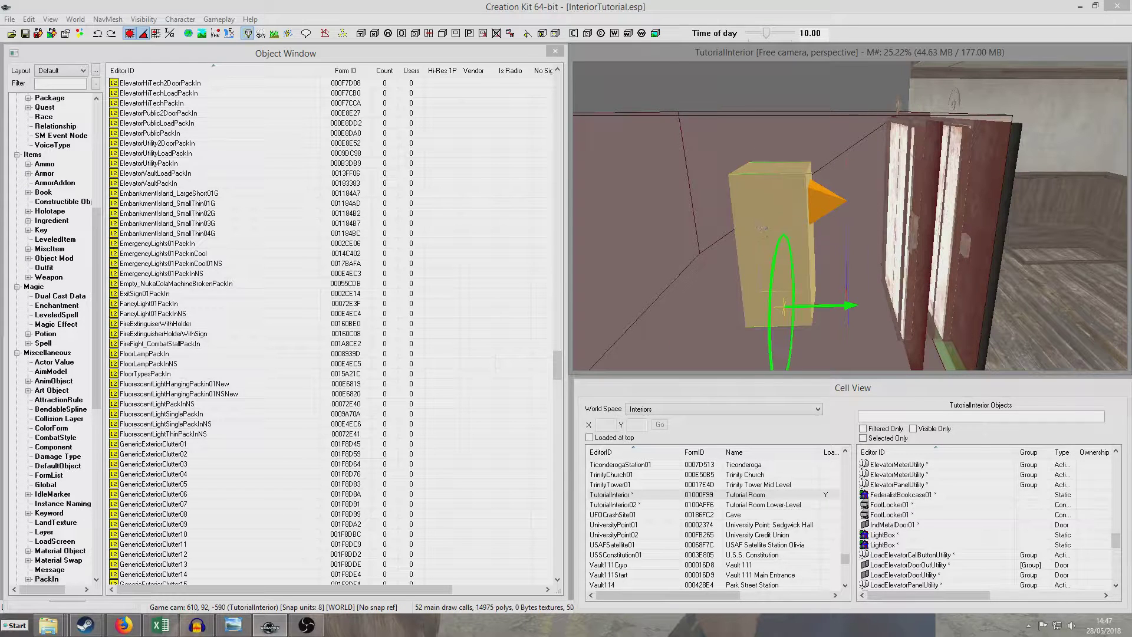
pyautogui.moveTo(767, 230); pyautogui.dragTo(902, 228)
pyautogui.moveTo(902, 229); pyautogui.dragTo(652, 218, button='middle')
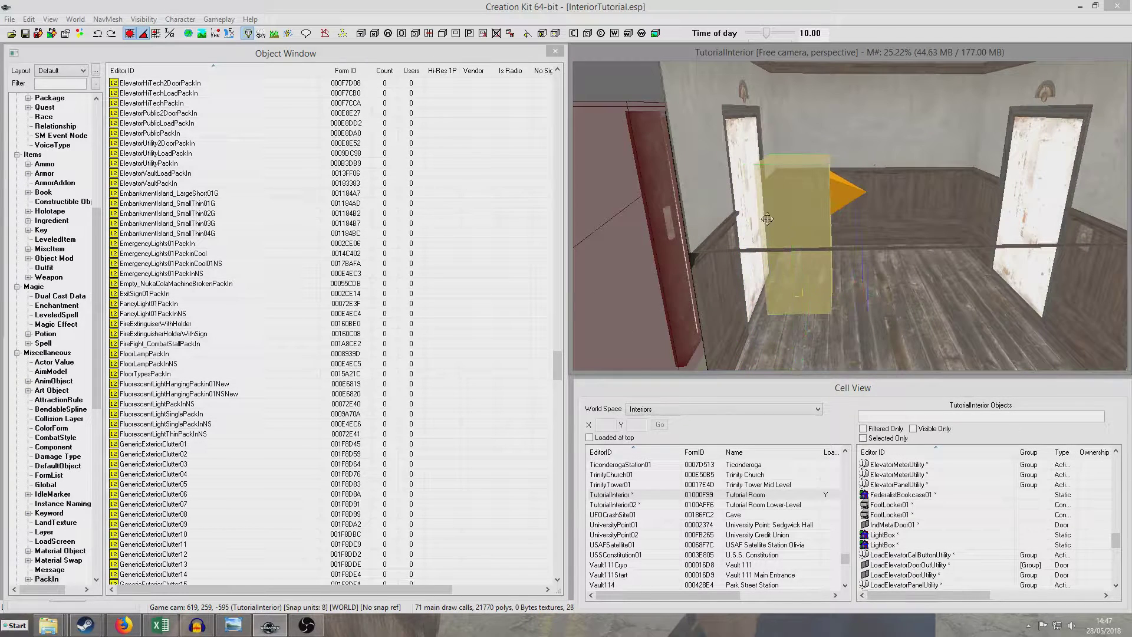
pyautogui.moveTo(810, 247); pyautogui.dragTo(840, 212, button='middle')
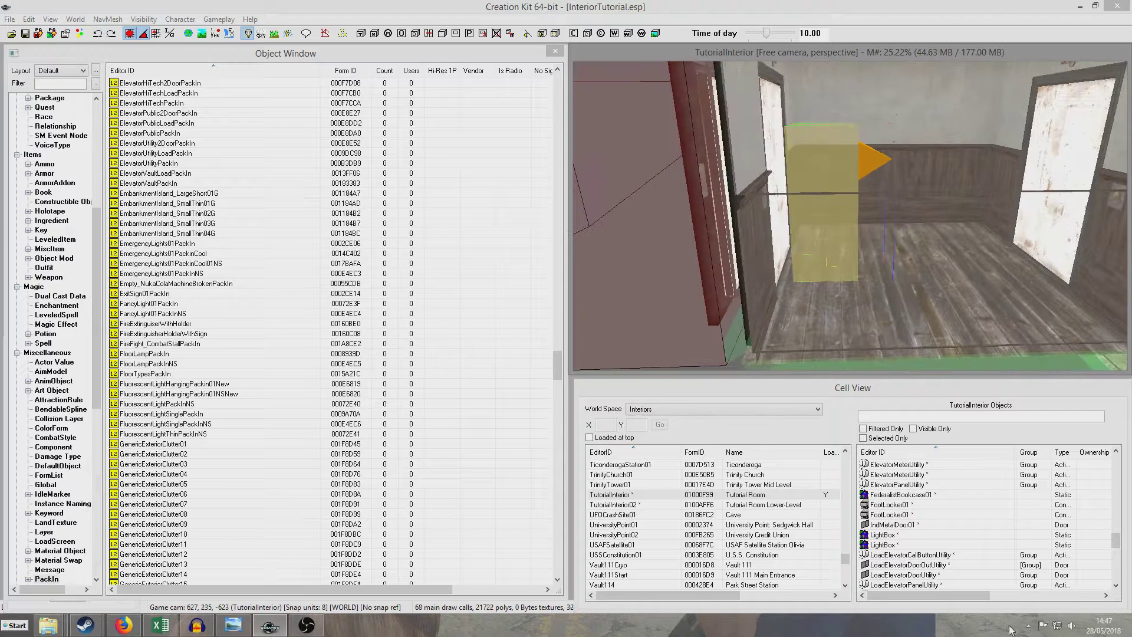
# Load the ElevTransUtil cell and examine the transition elevator interior.
pyautogui.click(639, 505)
pyautogui.doubleClick(640, 505)
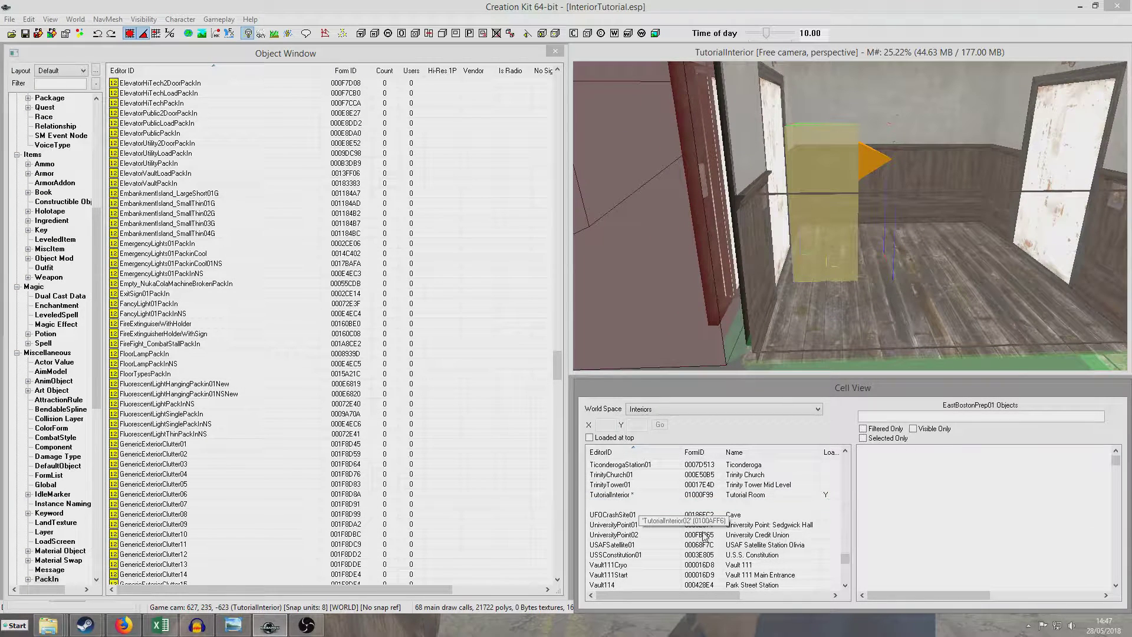
pyautogui.doubleClick(634, 514)
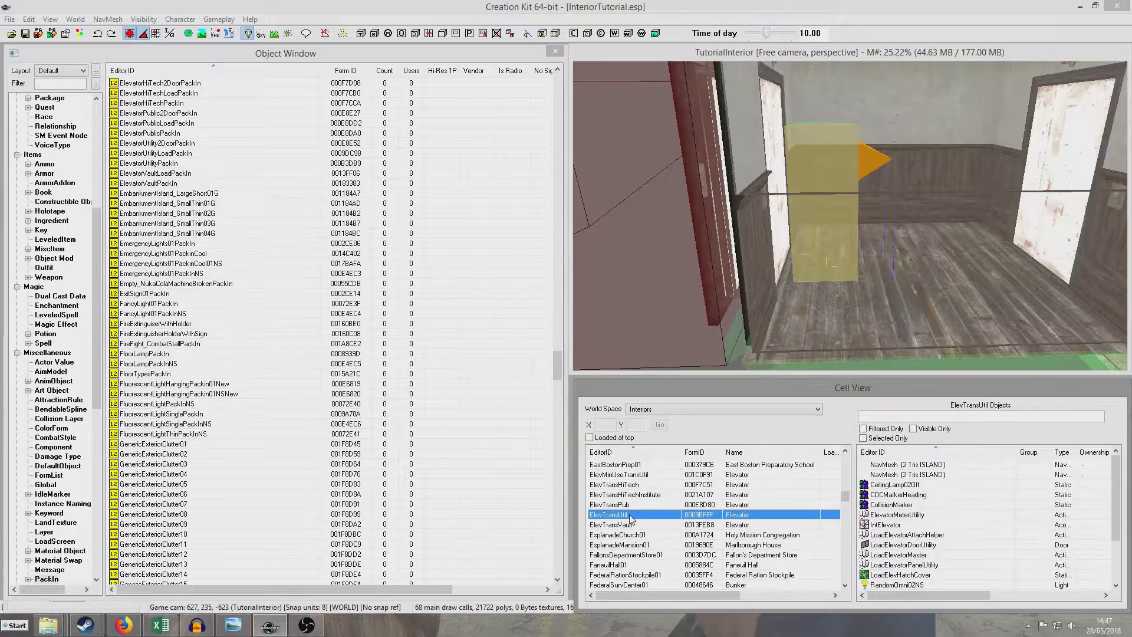
pyautogui.keyDown('shift'); pyautogui.moveTo(797, 240); pyautogui.dragTo(747, 179, button='middle'); pyautogui.keyUp('shift')
pyautogui.scroll(3, 748, 180)
pyautogui.scroll(5, 747, 176)
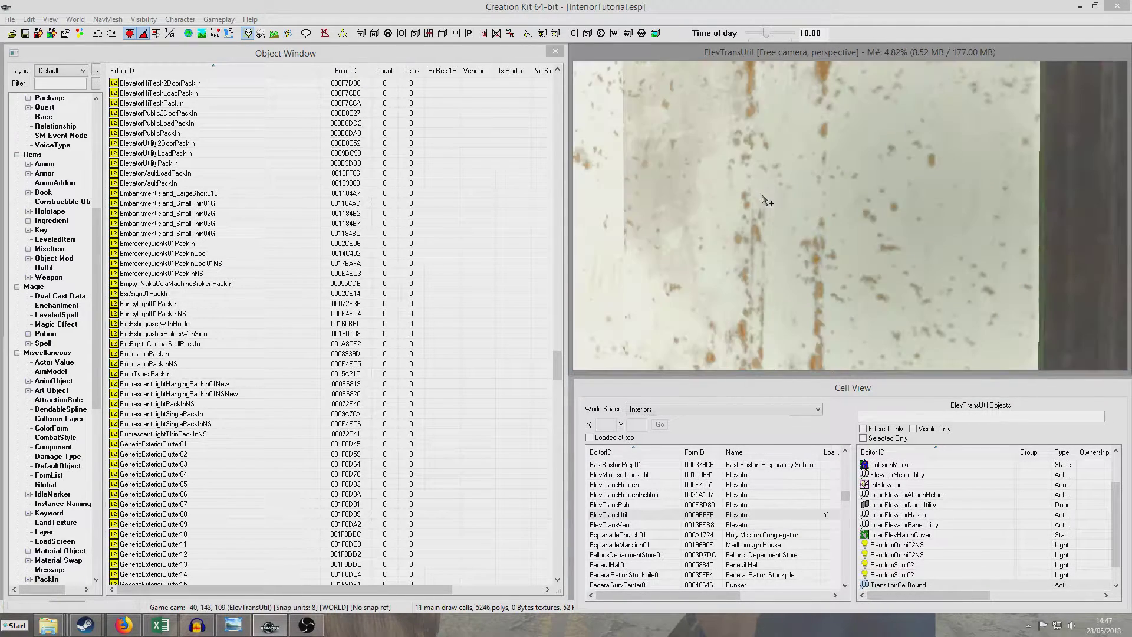
pyautogui.keyDown('shift'); pyautogui.moveTo(818, 218); pyautogui.dragTo(856, 222, button='middle'); pyautogui.keyUp('shift')
# Load the TutorialInterior02 cell and move its teleport marker out of the elevator shaft and into the room.
pyautogui.click(637, 475)
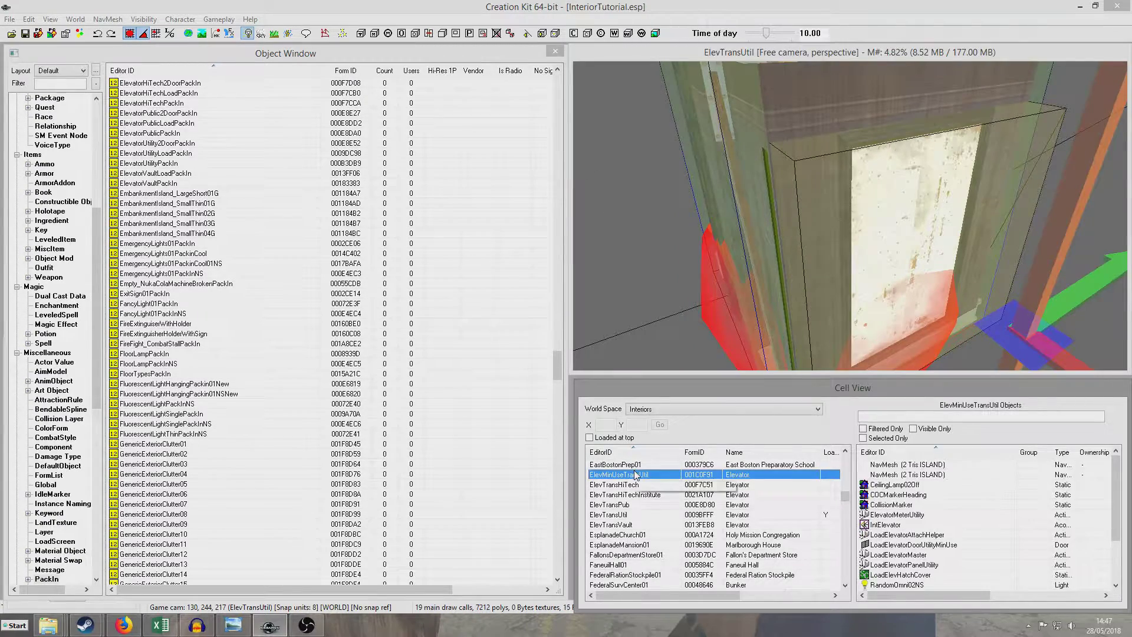
pyautogui.write('tu')
pyautogui.scroll(-2, 637, 477)
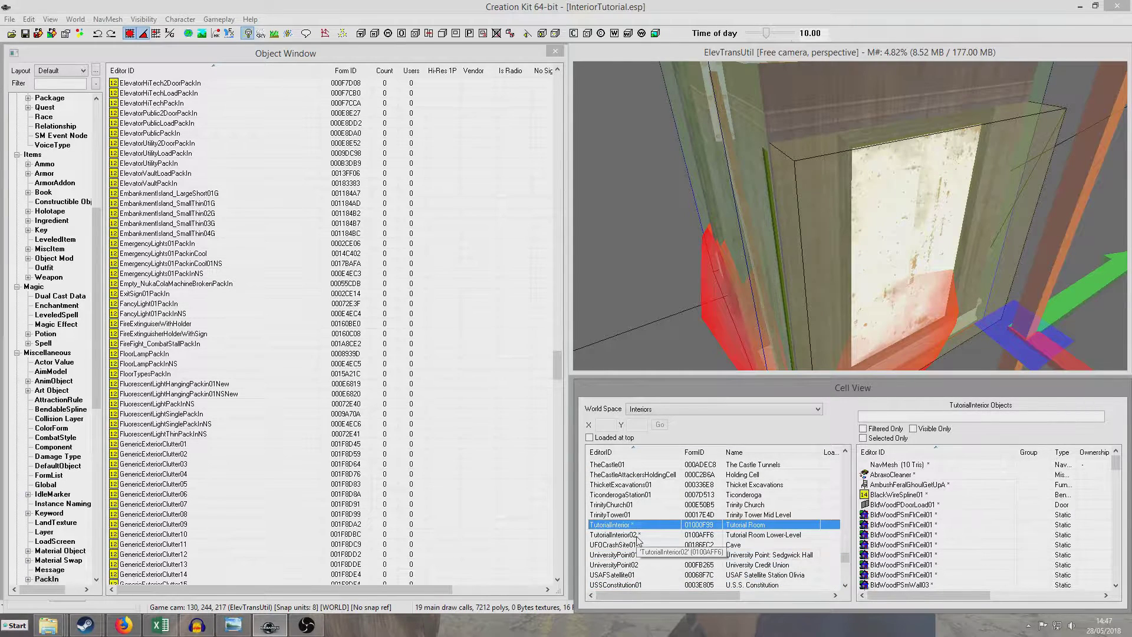
pyautogui.doubleClick(638, 535)
pyautogui.click(849, 226)
pyautogui.scroll(-5, 848, 224)
pyautogui.keyDown('shift'); pyautogui.moveTo(847, 224); pyautogui.dragTo(870, 241, button='middle'); pyautogui.keyUp('shift')
pyautogui.scroll(7, 875, 184)
pyautogui.scroll(-4, 870, 241)
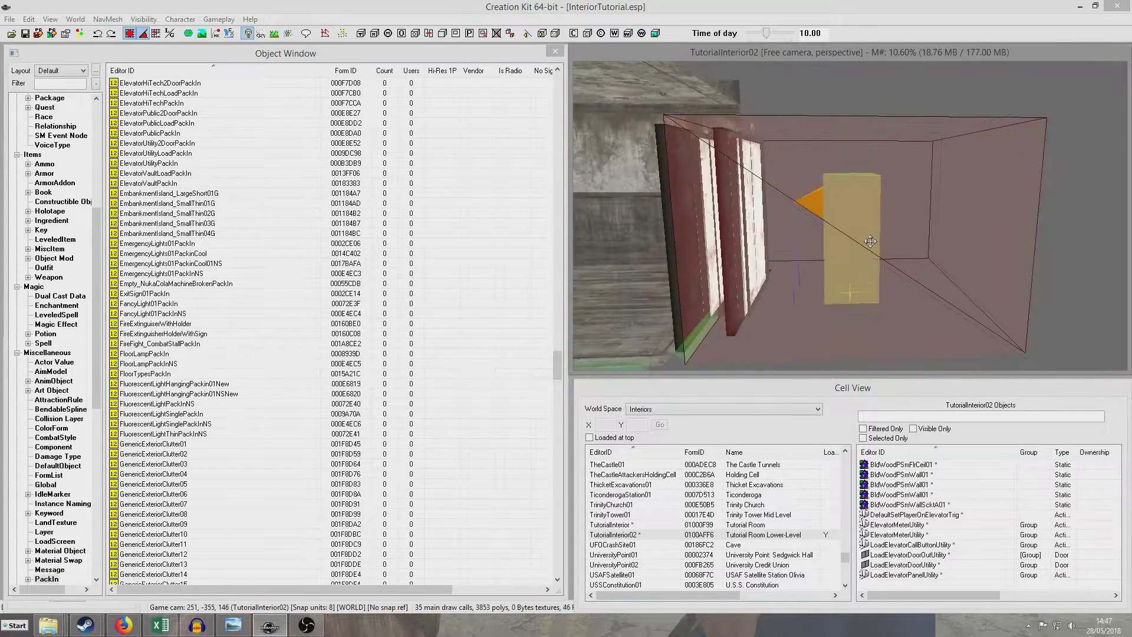
pyautogui.moveTo(865, 258); pyautogui.dragTo(667, 253)
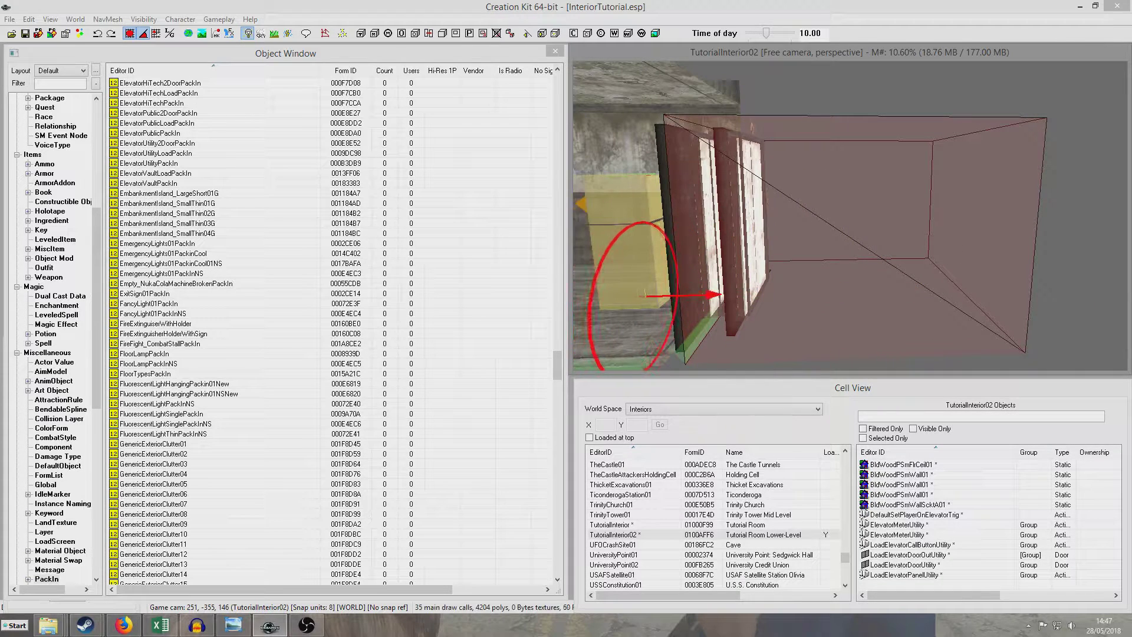
pyautogui.moveTo(845, 217); pyautogui.dragTo(986, 235, button='middle')
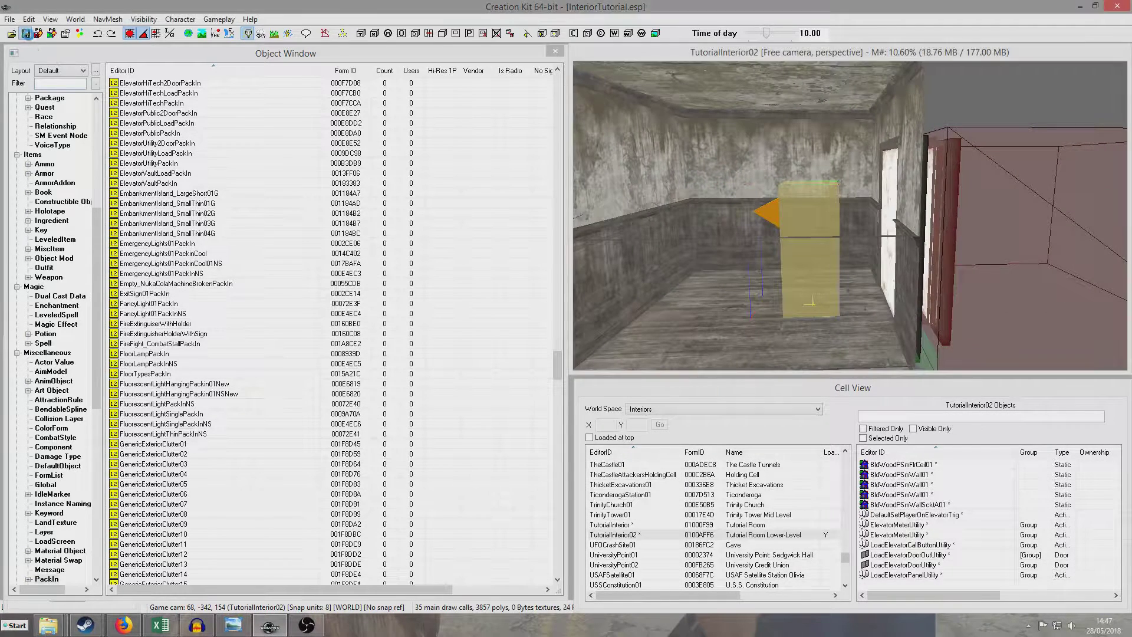
# Set the transition interior of the inner elevator door, LoadElevatorDoorUtility, in TutorialInterior02 to ElevTransUtil and accept the reference settings.
pyautogui.click(777, 56)
pyautogui.keyDown('shift'); pyautogui.moveTo(784, 171); pyautogui.dragTo(852, 242, button='middle'); pyautogui.keyUp('shift')
pyautogui.scroll(6, 761, 236)
pyautogui.click(758, 234)
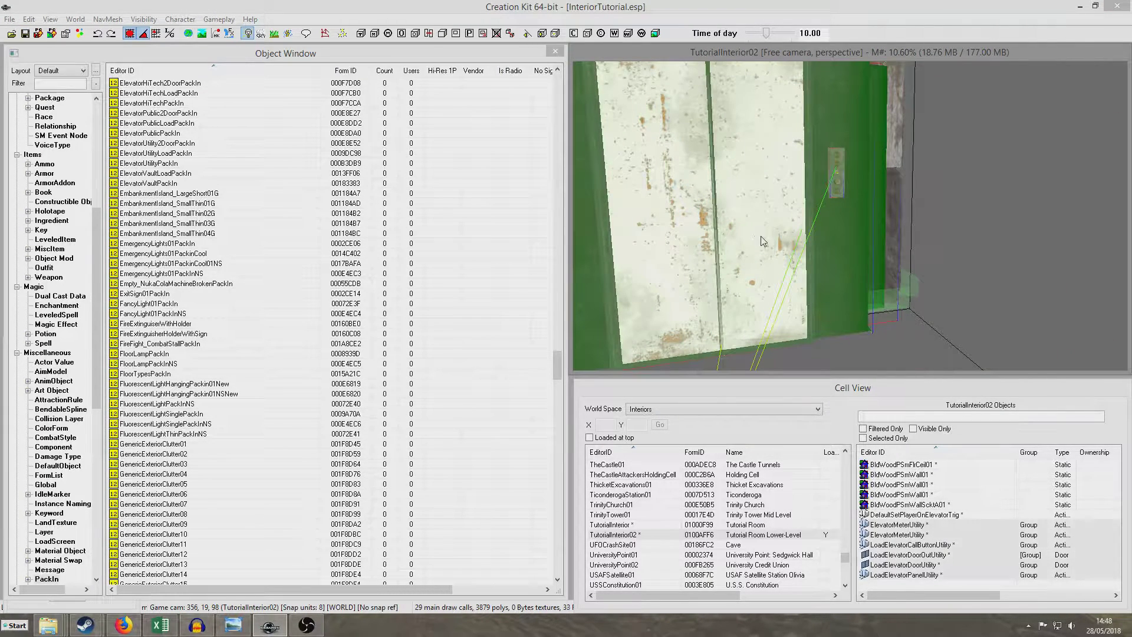
pyautogui.doubleClick(761, 241)
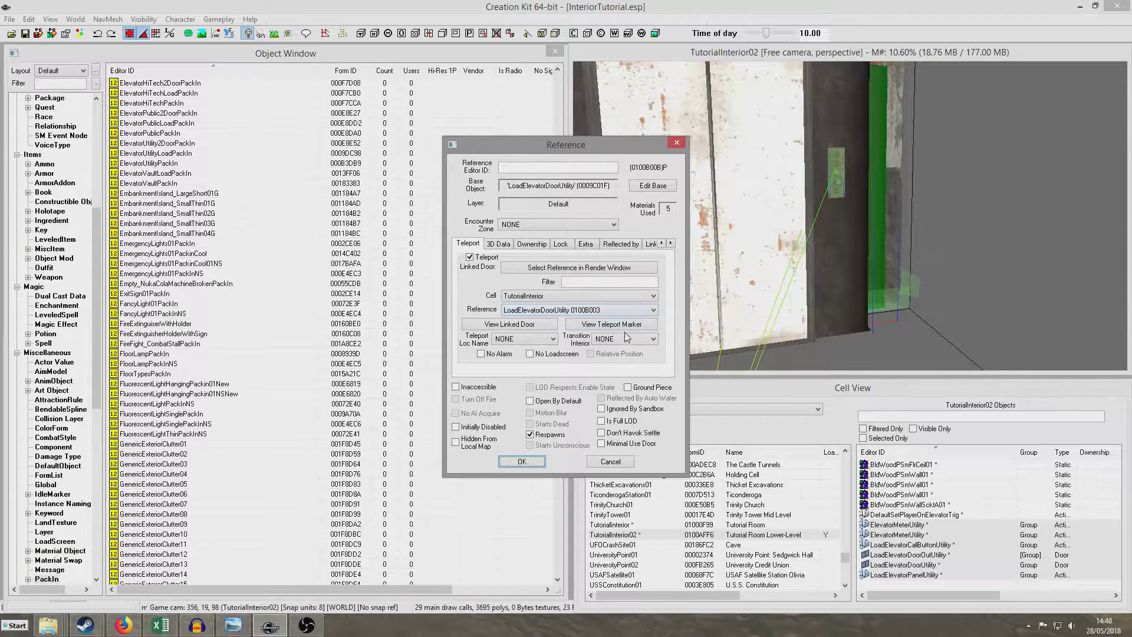
pyautogui.click(624, 339)
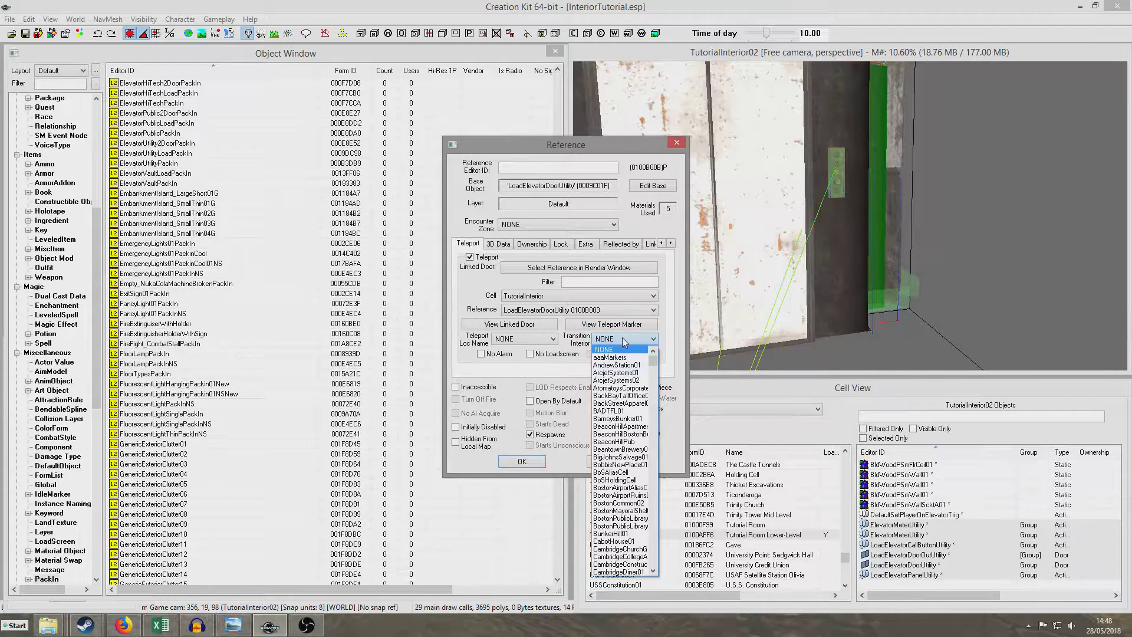
pyautogui.scroll(-4, 624, 342)
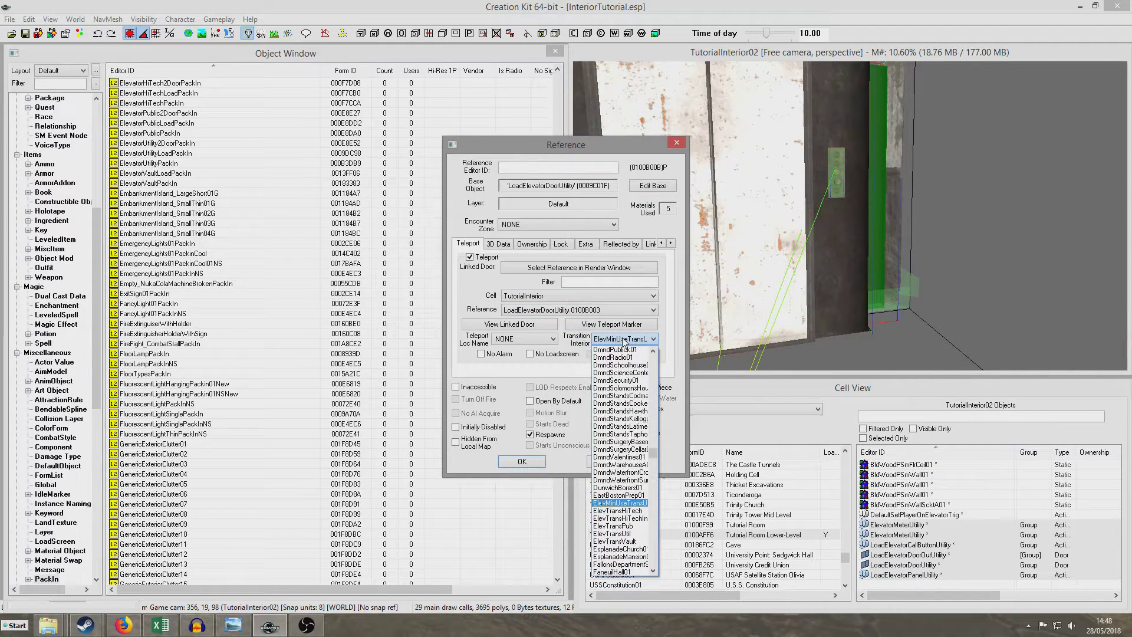
pyautogui.click(643, 535)
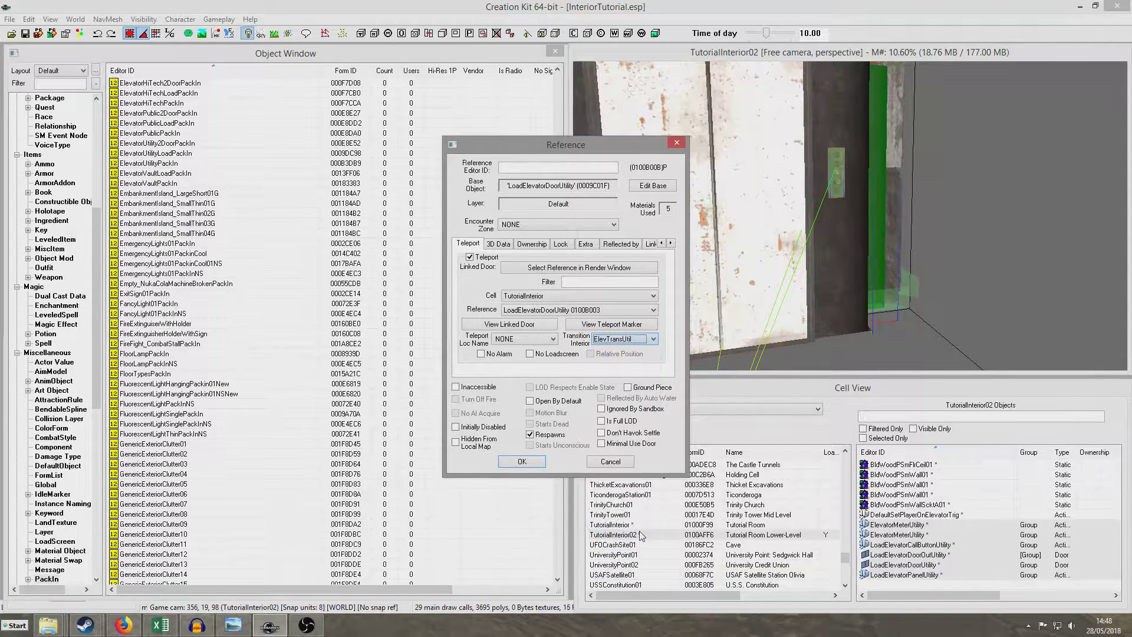
pyautogui.click(522, 461)
# Open the reference properties of the outer elevator door, LoadElevatorDoorOutUtility, in TutorialInterior02 to check its teleport settings.
pyautogui.scroll(-5, 782, 289)
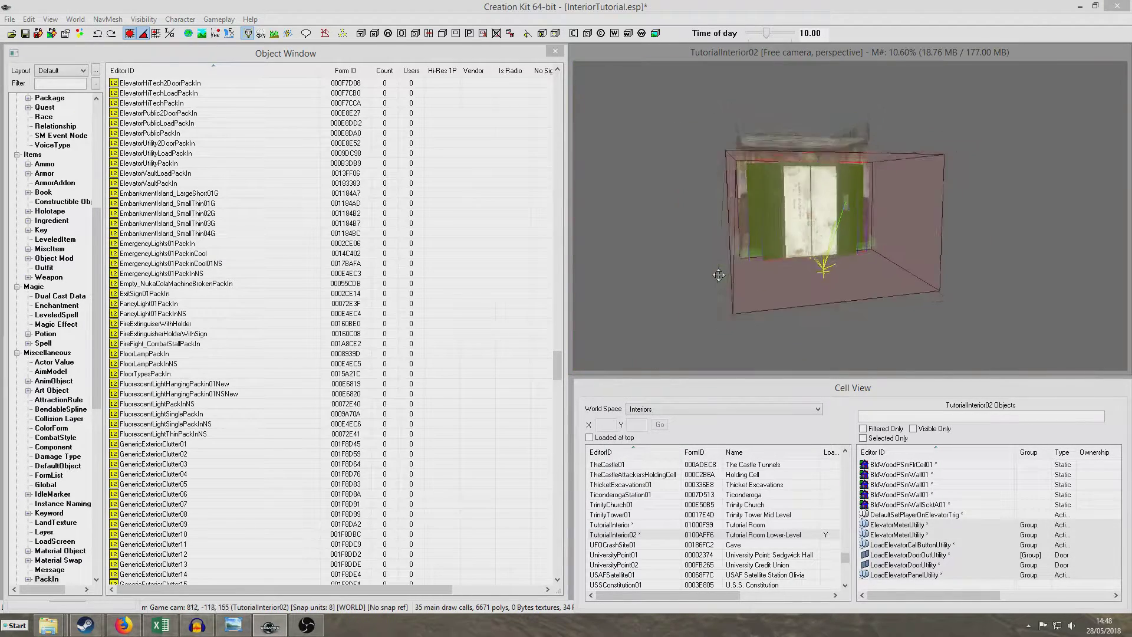
pyautogui.press('f')
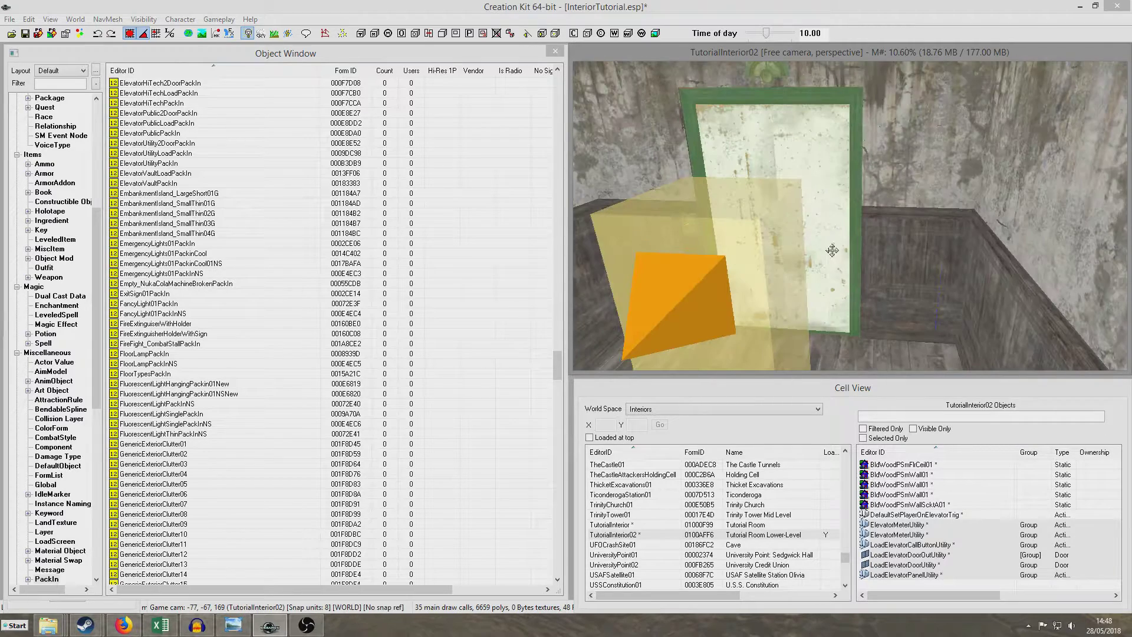
pyautogui.doubleClick(689, 293)
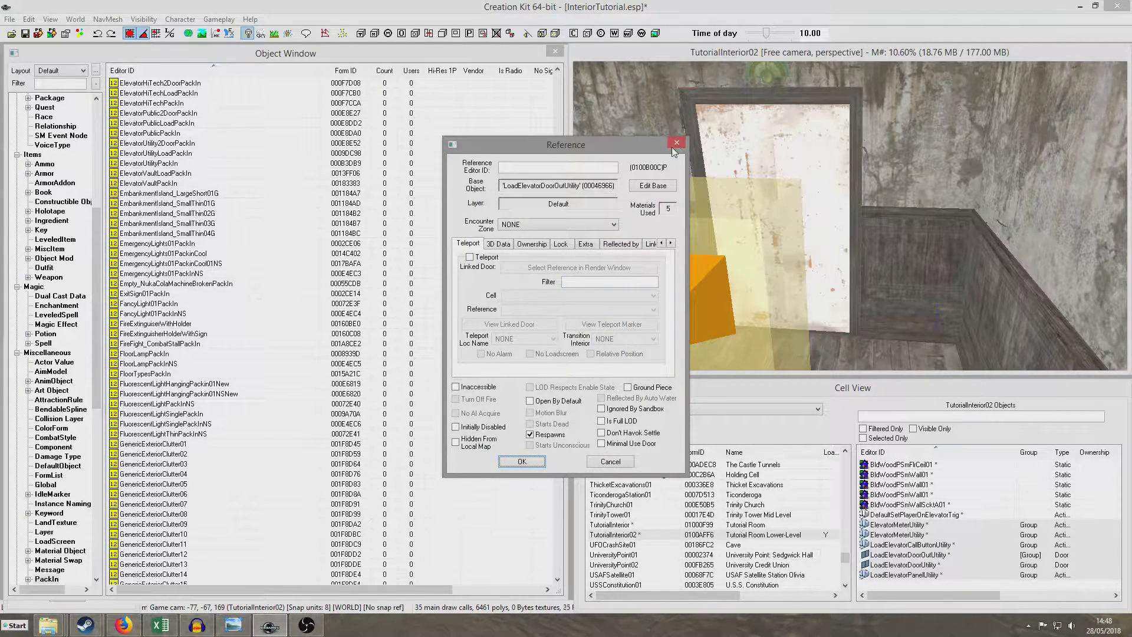
# Close the outer elevator door's reference properties without applying changes and save the InteriorTutorial.esp plugin.
pyautogui.click(676, 143)
pyautogui.scroll(-5, 816, 185)
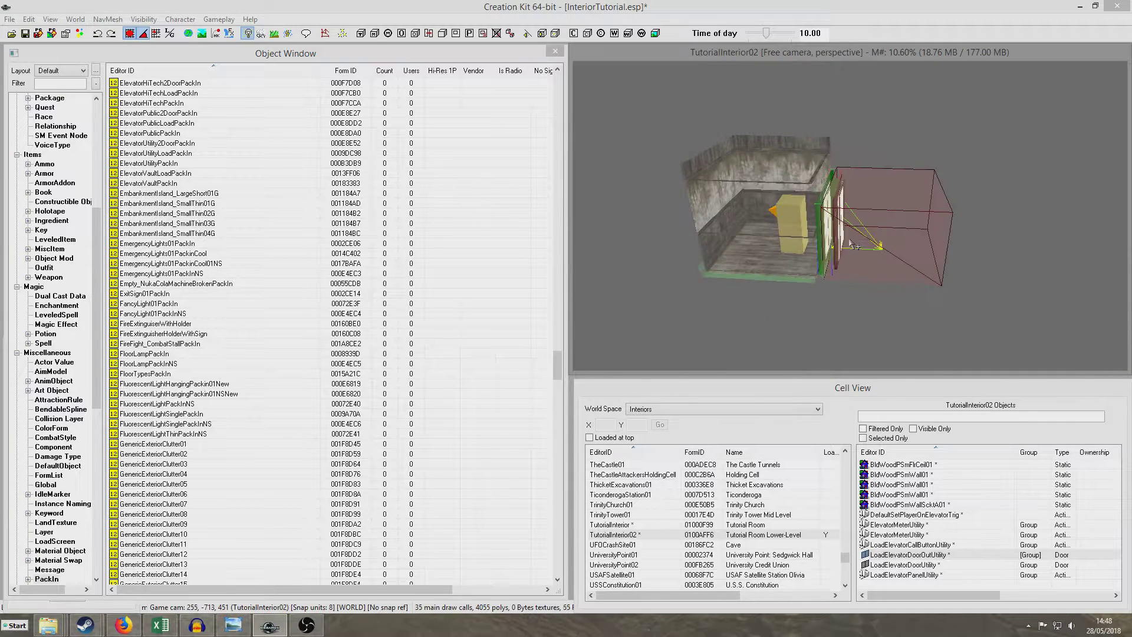
pyautogui.click(26, 34)
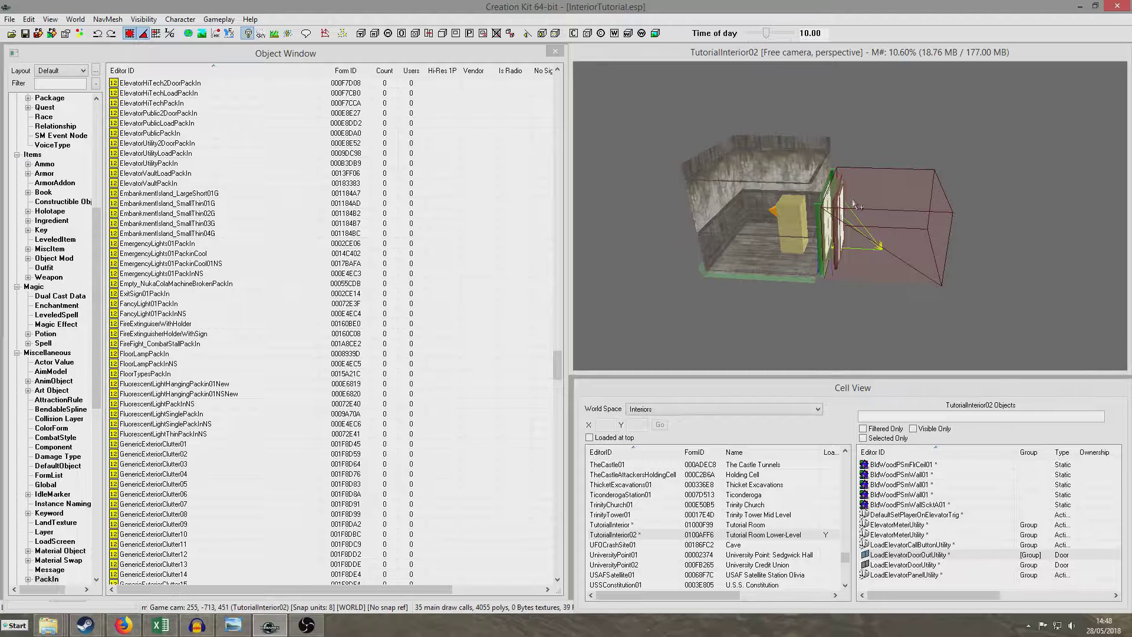
pyautogui.keyDown('shift'); pyautogui.moveTo(833, 204); pyautogui.dragTo(838, 160, button='middle'); pyautogui.keyUp('shift')
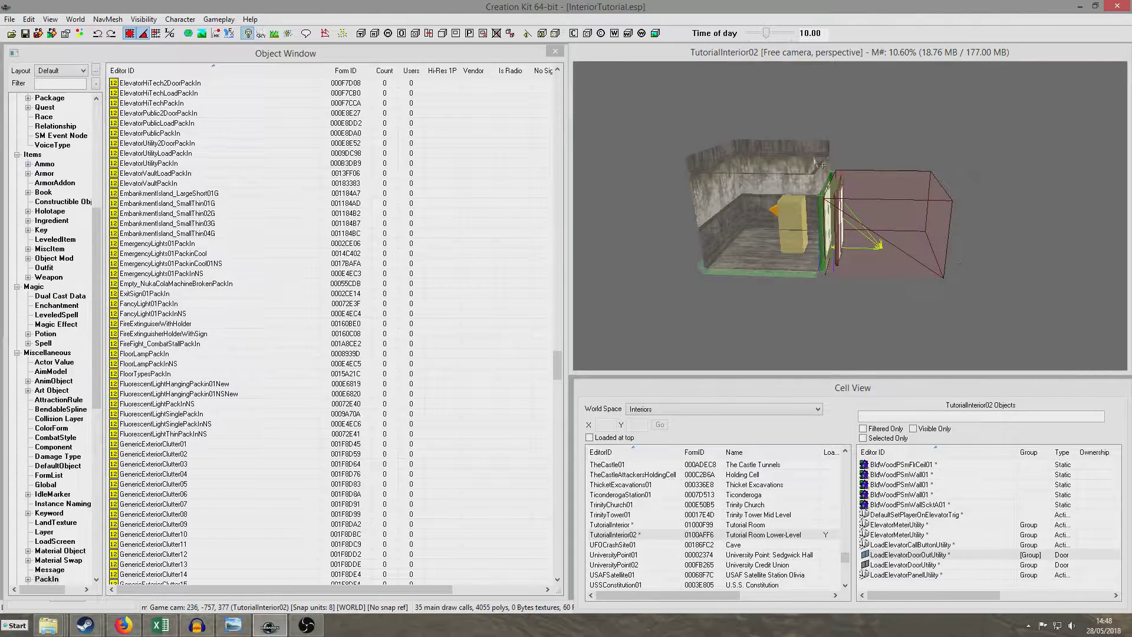
pyautogui.click(909, 240)
pyautogui.keyDown('shift'); pyautogui.moveTo(880, 263); pyautogui.dragTo(836, 253, button='middle'); pyautogui.keyUp('shift')
pyautogui.click(862, 233)
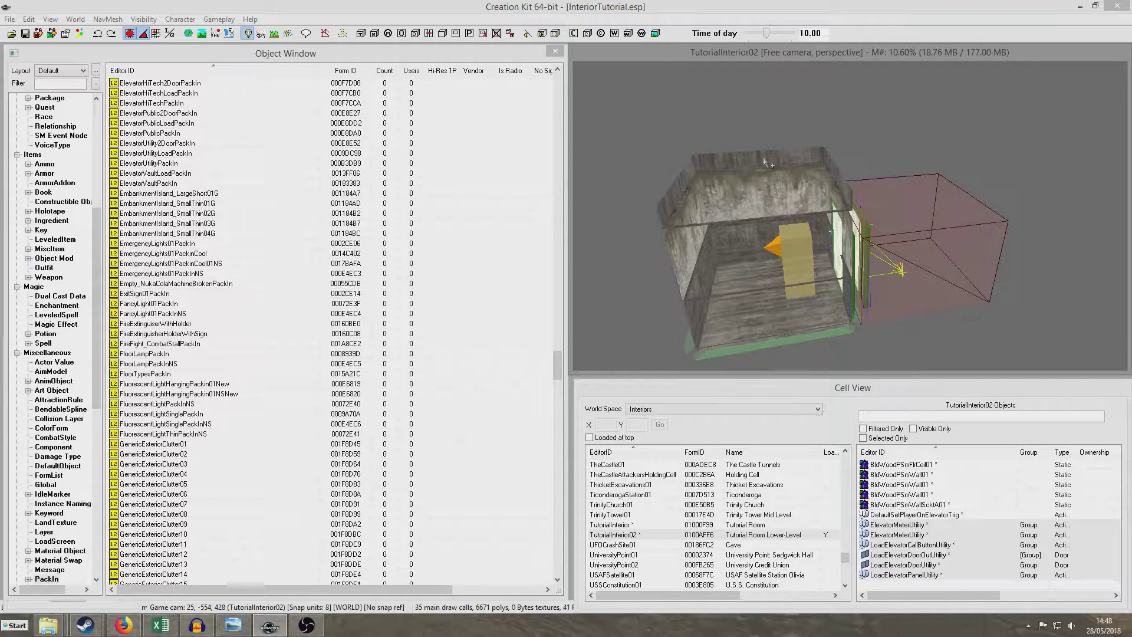
pyautogui.scroll(-5, 890, 251)
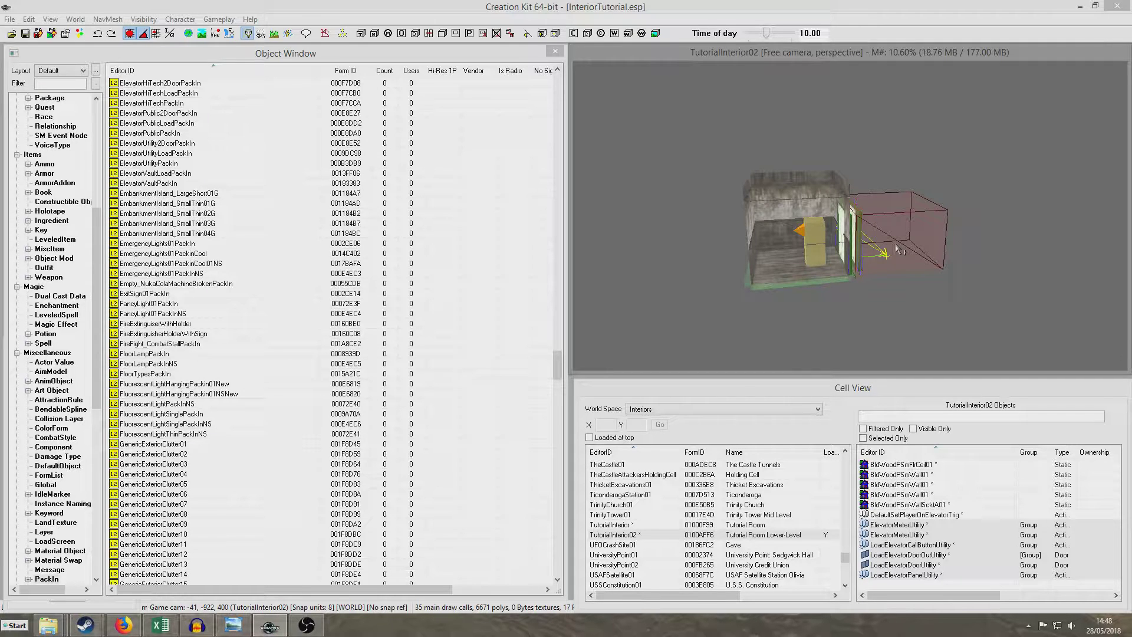
pyautogui.click(314, 630)
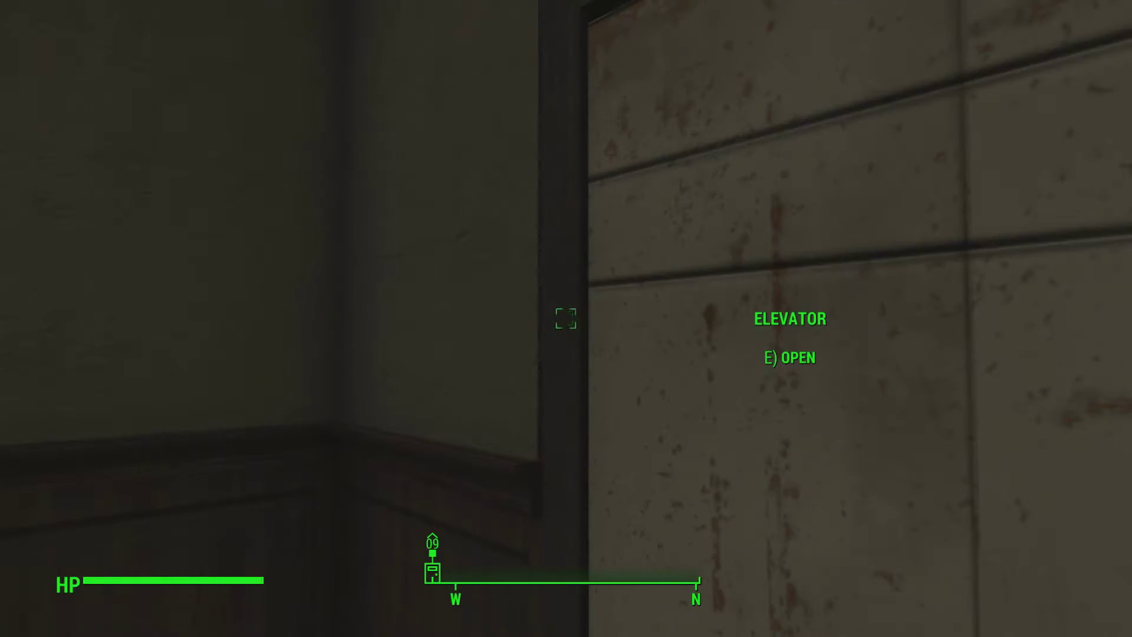
pyautogui.press('w')
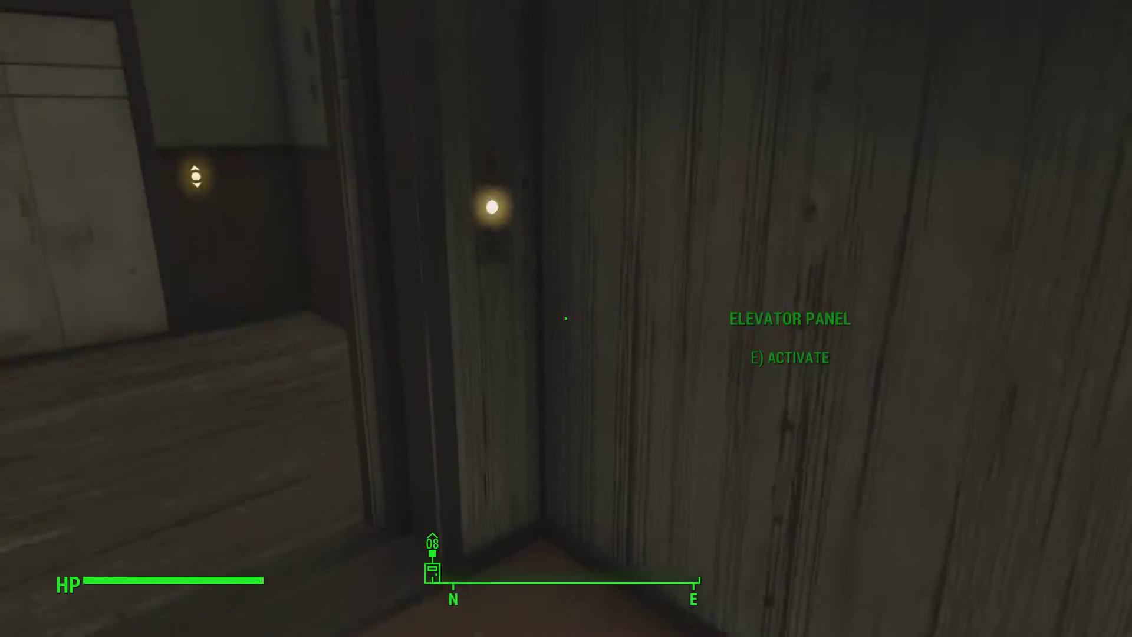
pyautogui.press('w')
pyautogui.press('s')
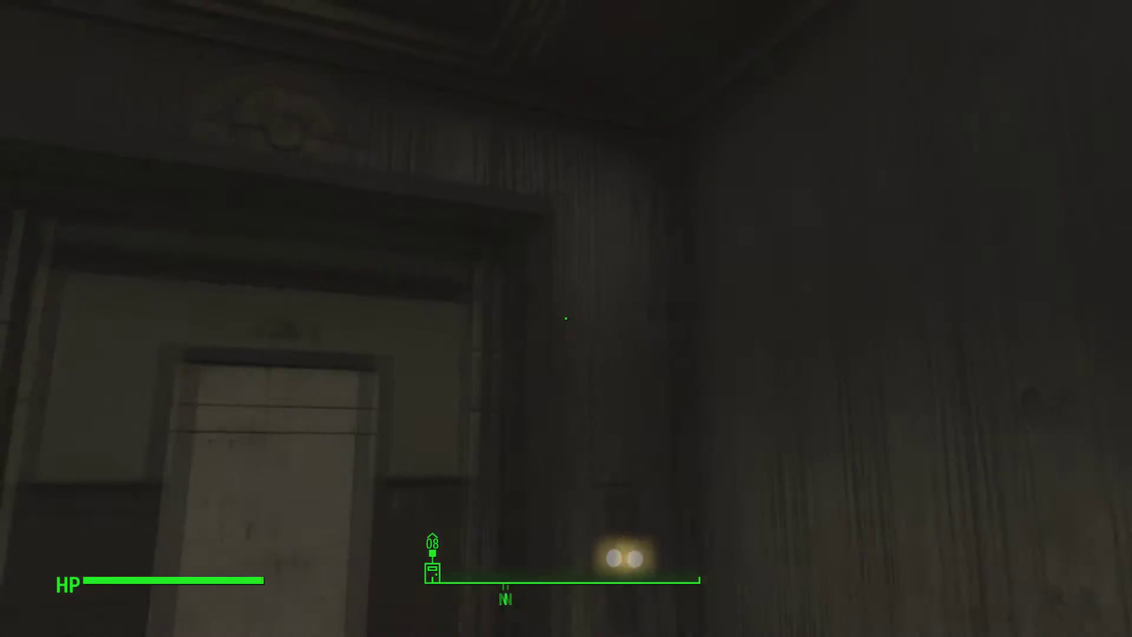
pyautogui.press('e')
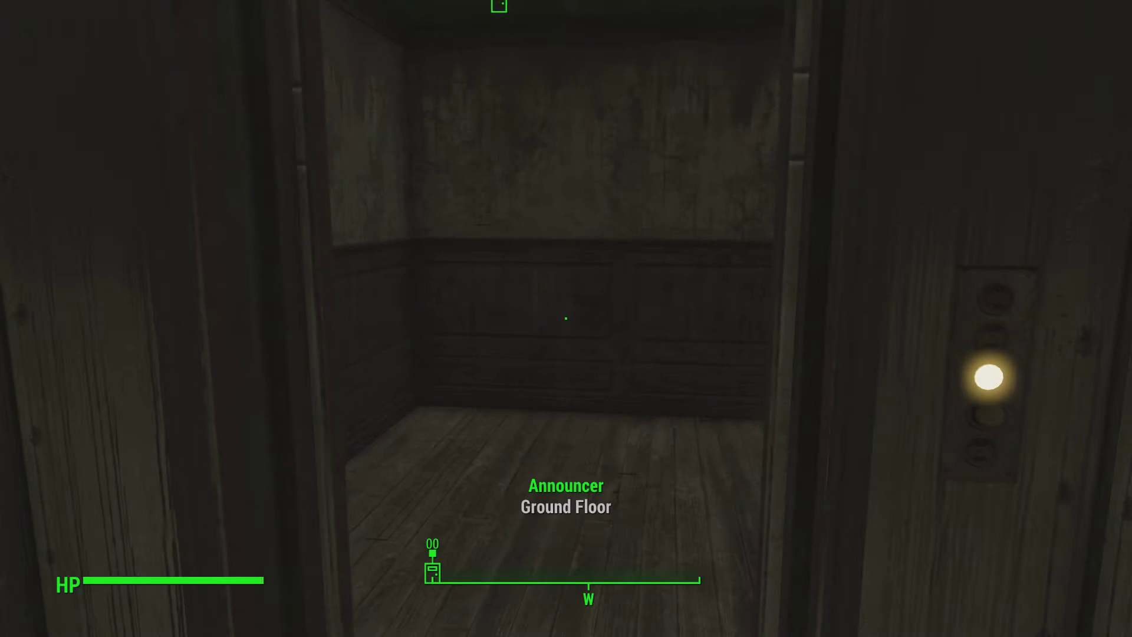
pyautogui.press('w')
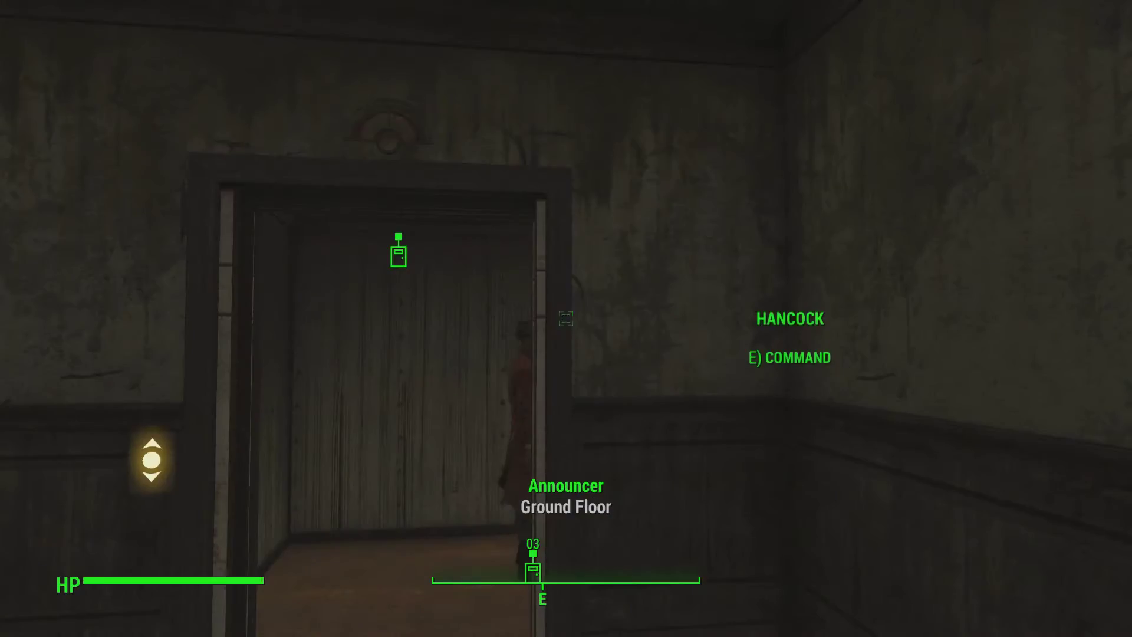
pyautogui.press('a')
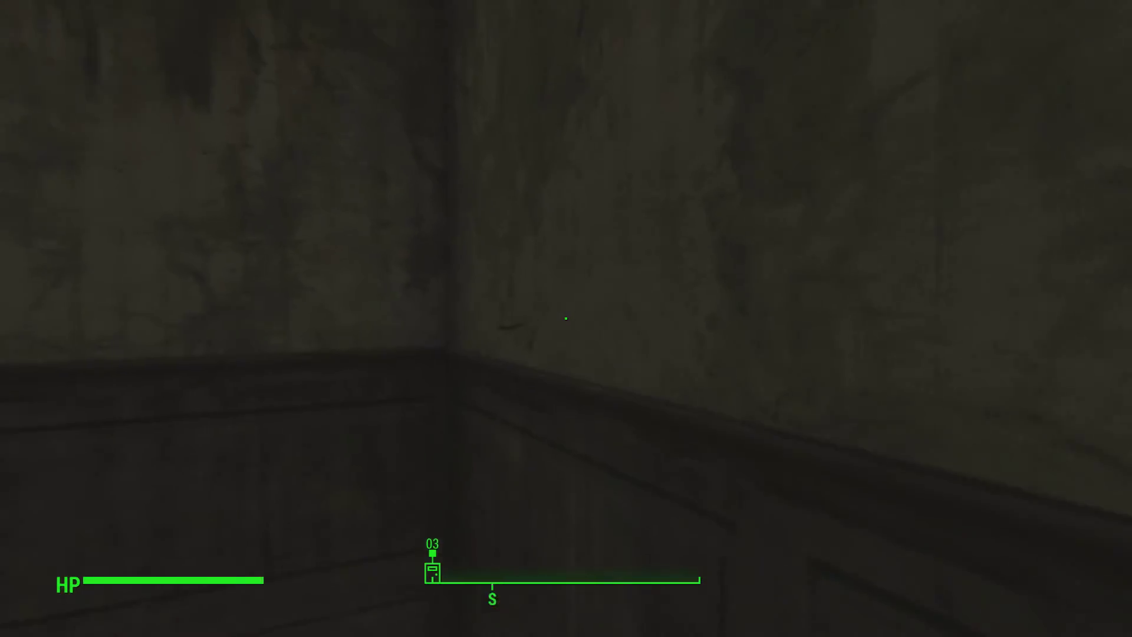
pyautogui.press('w')
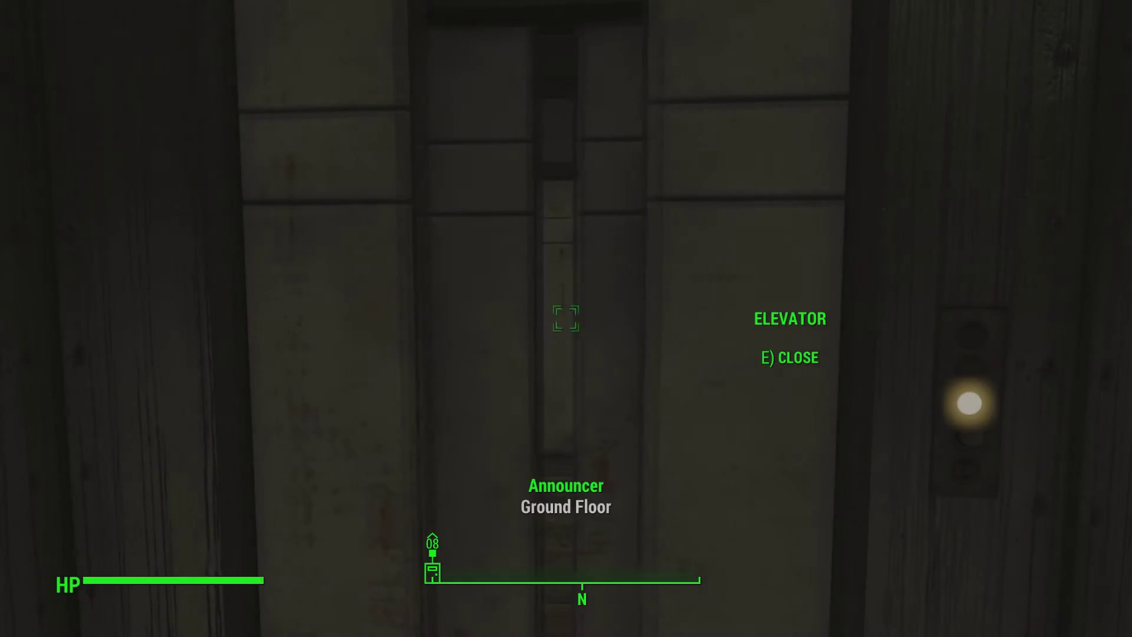
pyautogui.press('w')
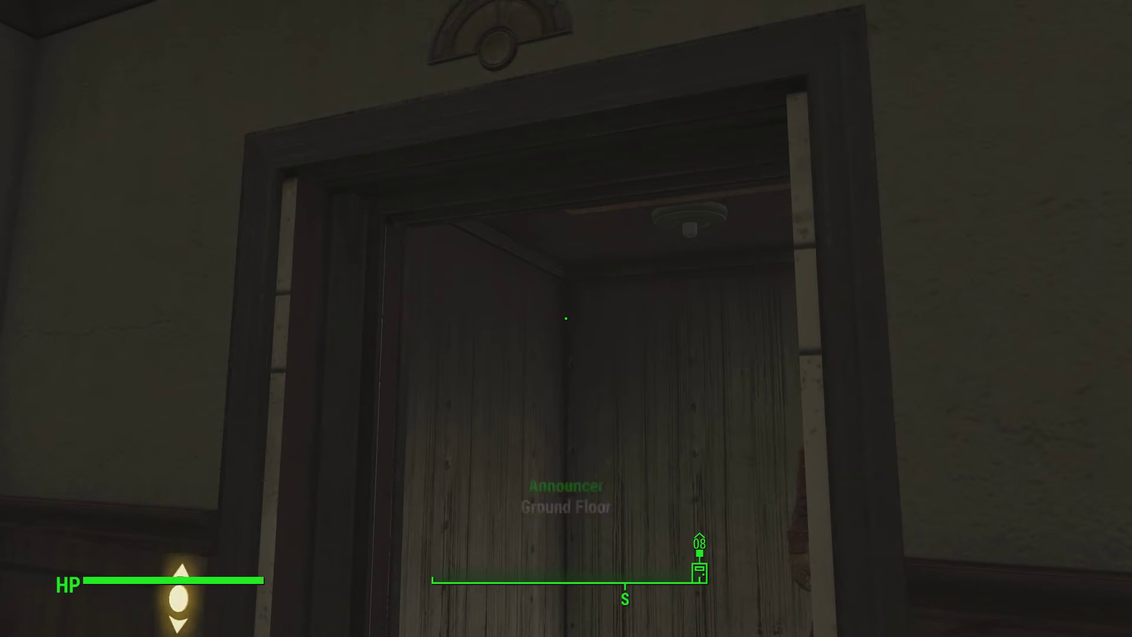
pyautogui.press('w')
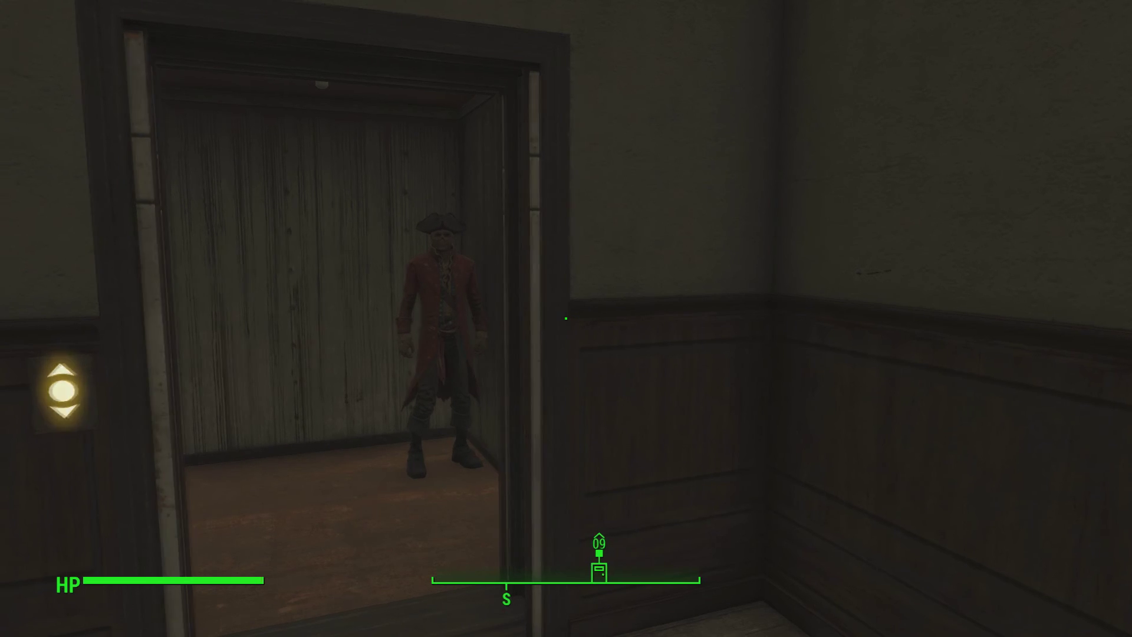
pyautogui.moveTo(566, 318)
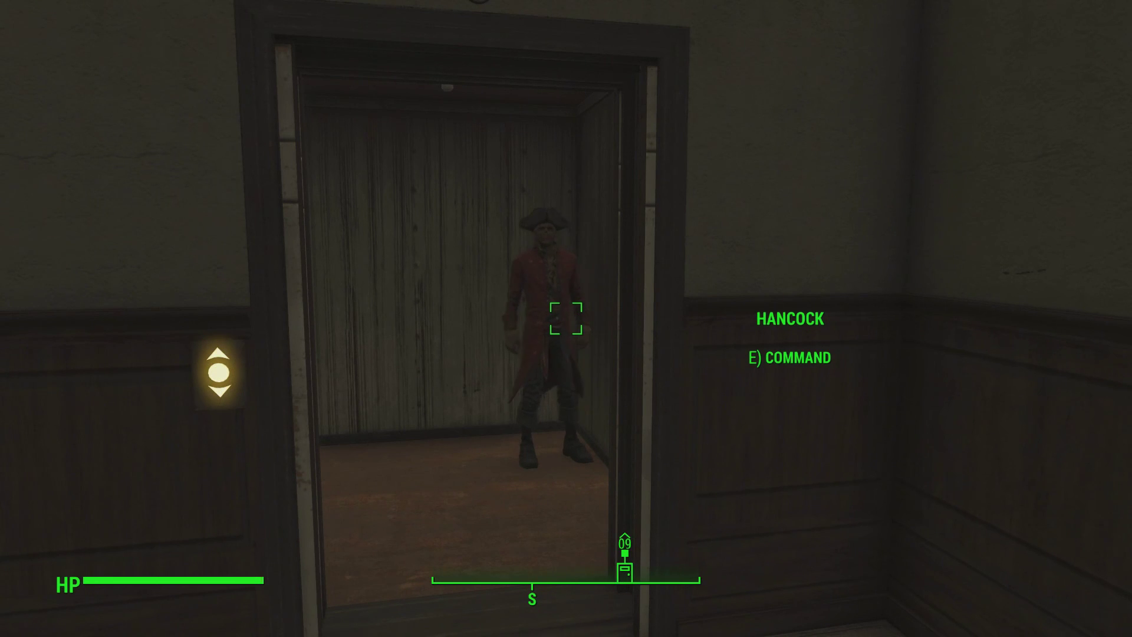